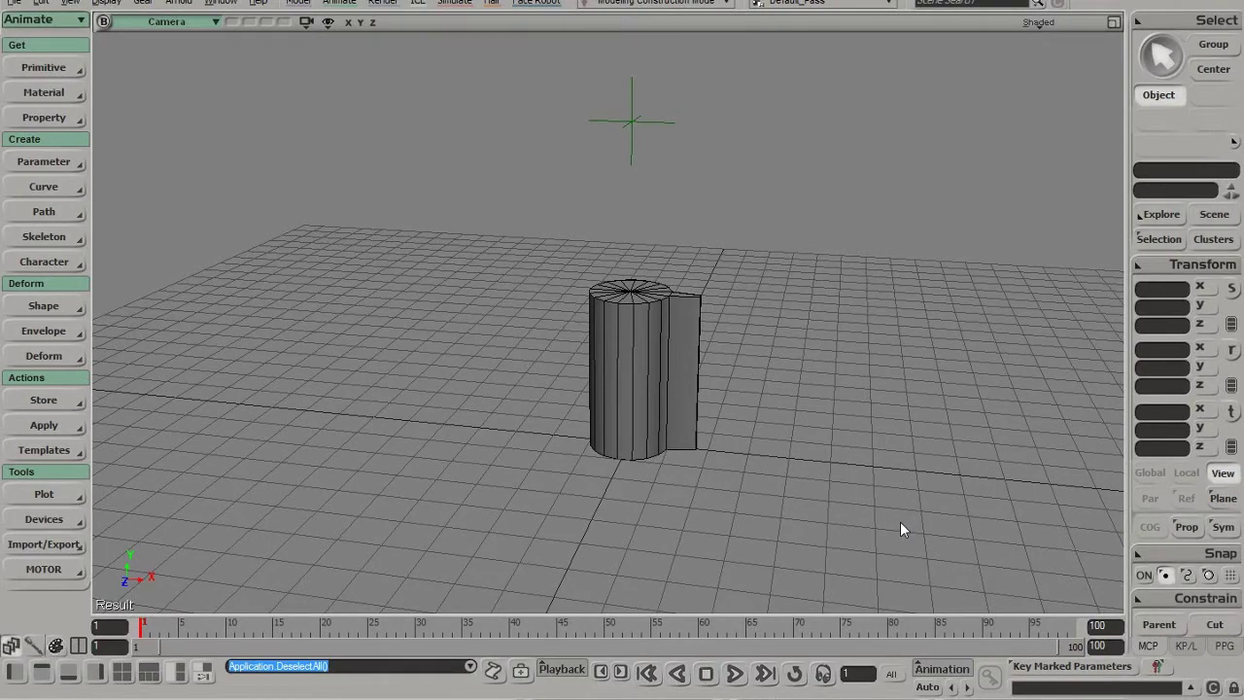
Step: Apply a Direction constraint to the cylinder with the null above it as the target
click(670, 398)
middle_drag(715, 348, 701, 394)
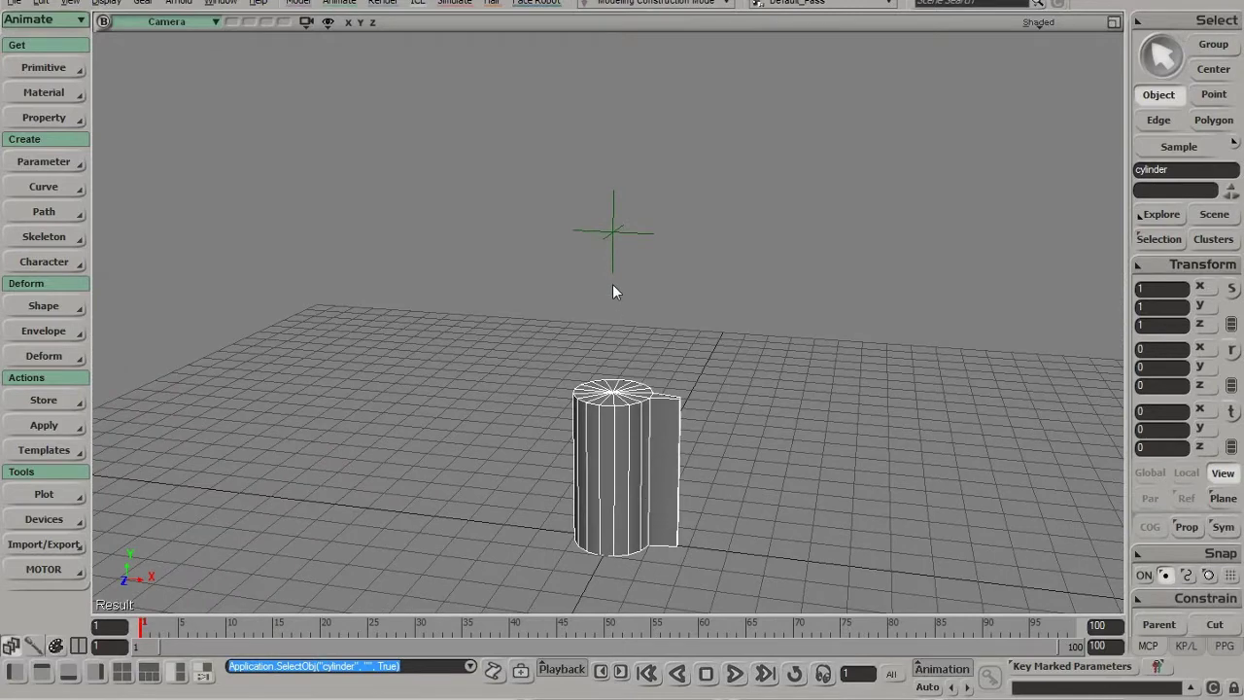
key(v)
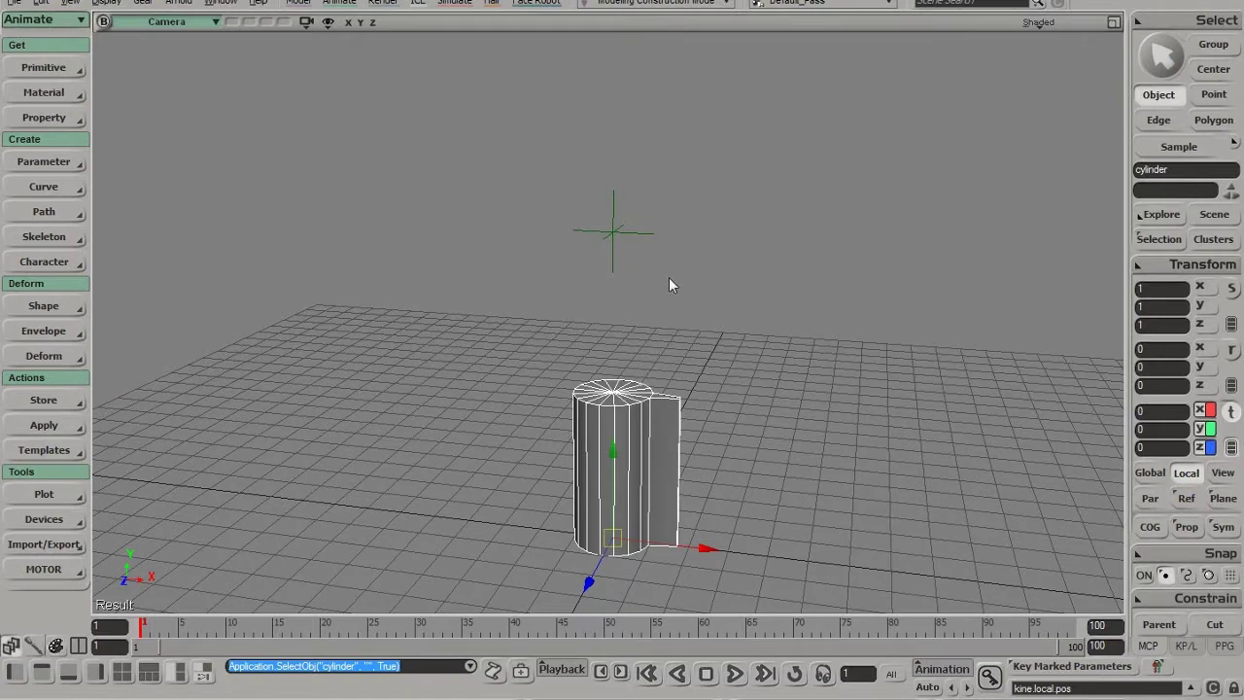
click(1183, 268)
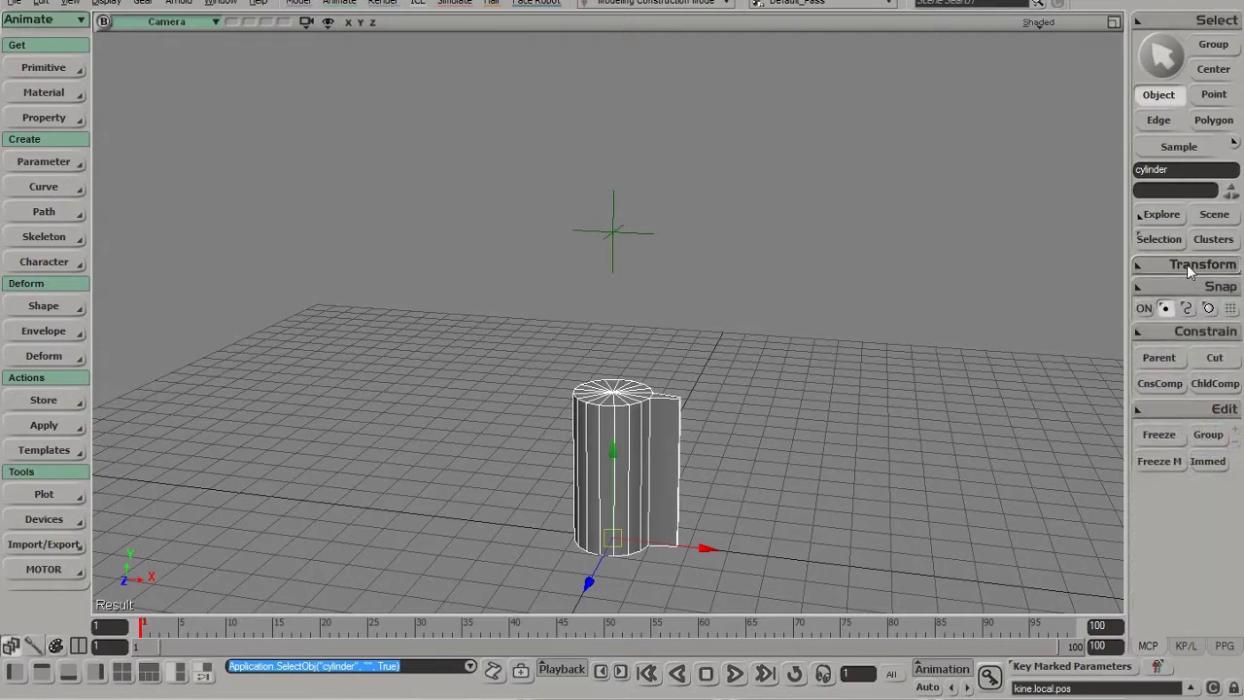
click(1173, 335)
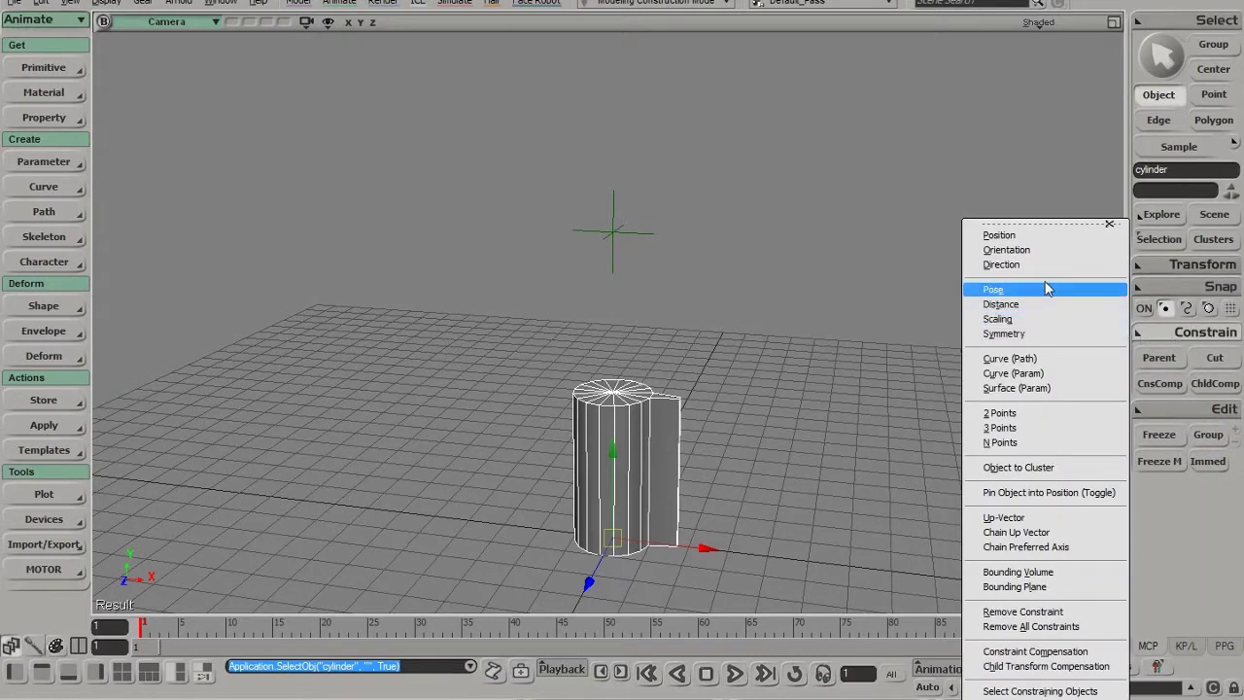
click(1001, 265)
click(610, 205)
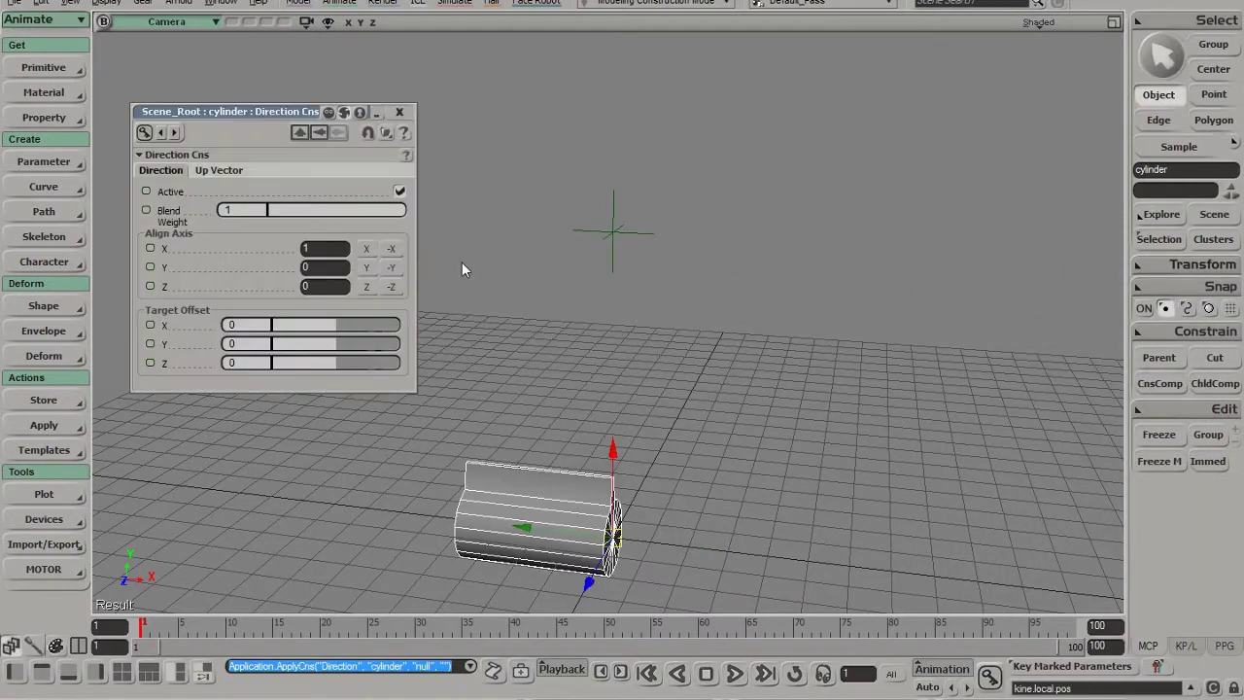
Step: Set the direction constraint's align axis to X 0 and Y 1, and close its properties
click(323, 249)
text(0)
key(Tab)
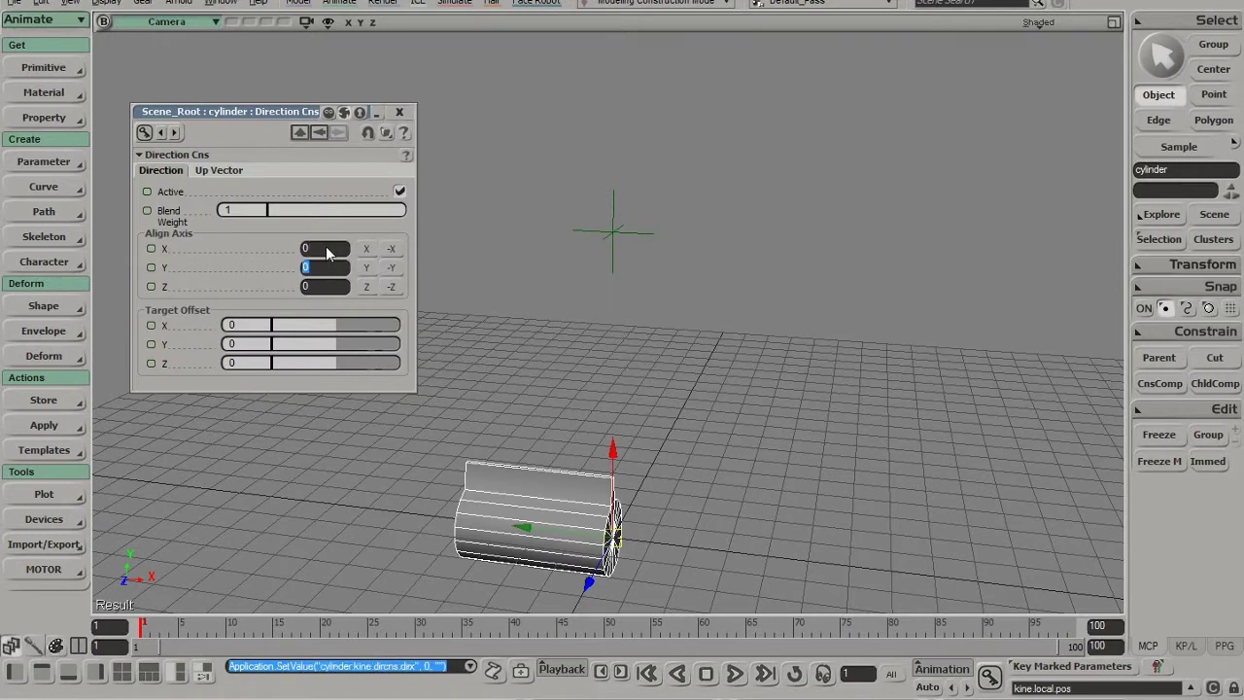
text(1)
key(Return)
click(399, 111)
Step: Test the constraint by moving the null along X and across the cylinder's far side, undoing both moves
key(space)
drag(431, 142, 764, 282)
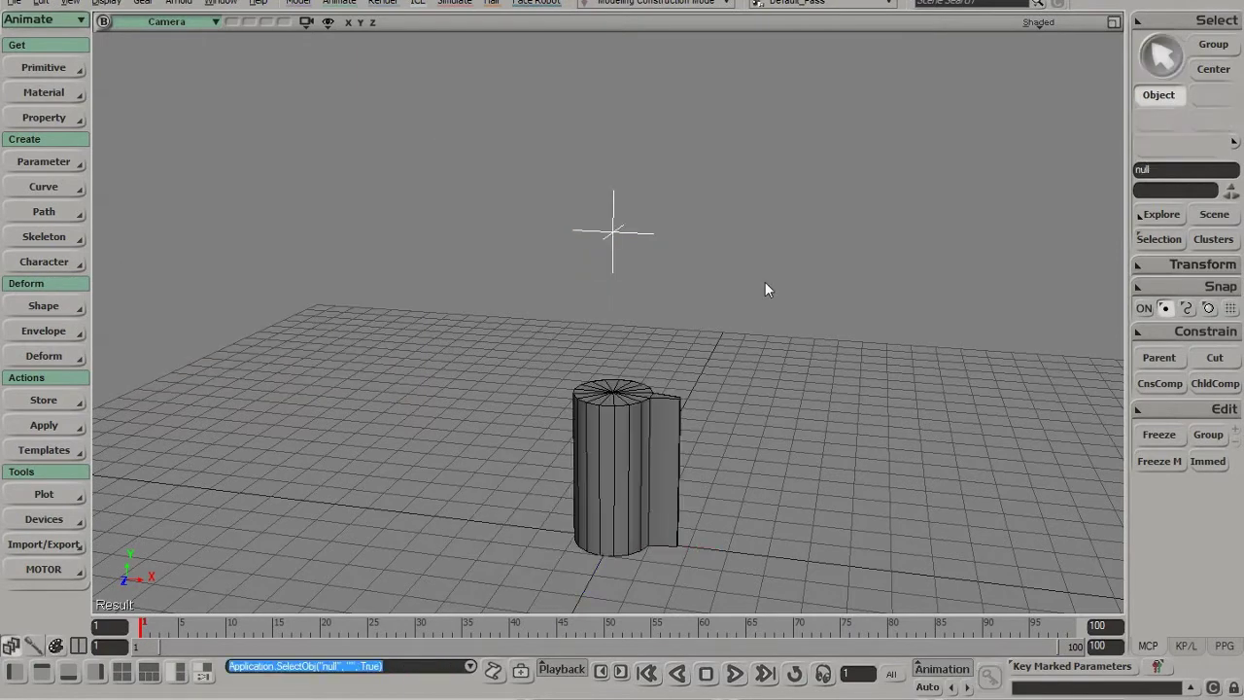
key(v)
drag(667, 235, 866, 226)
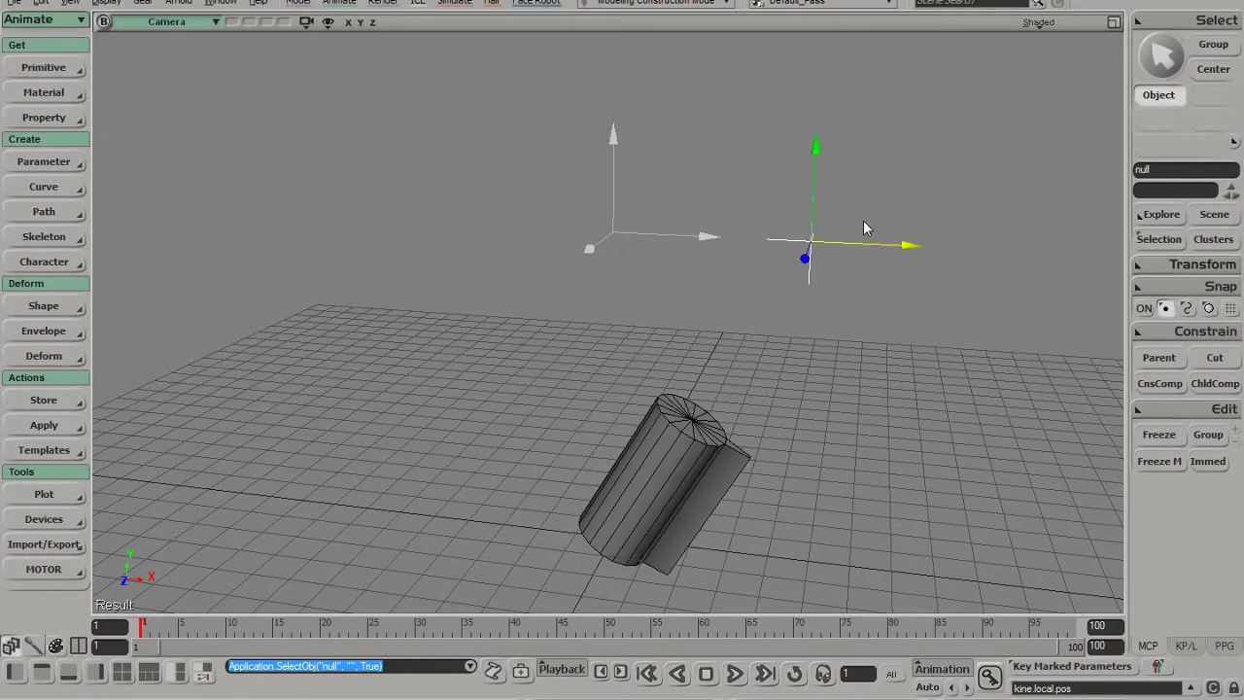
key(ctrl+z)
key(s)
drag(677, 295, 681, 244)
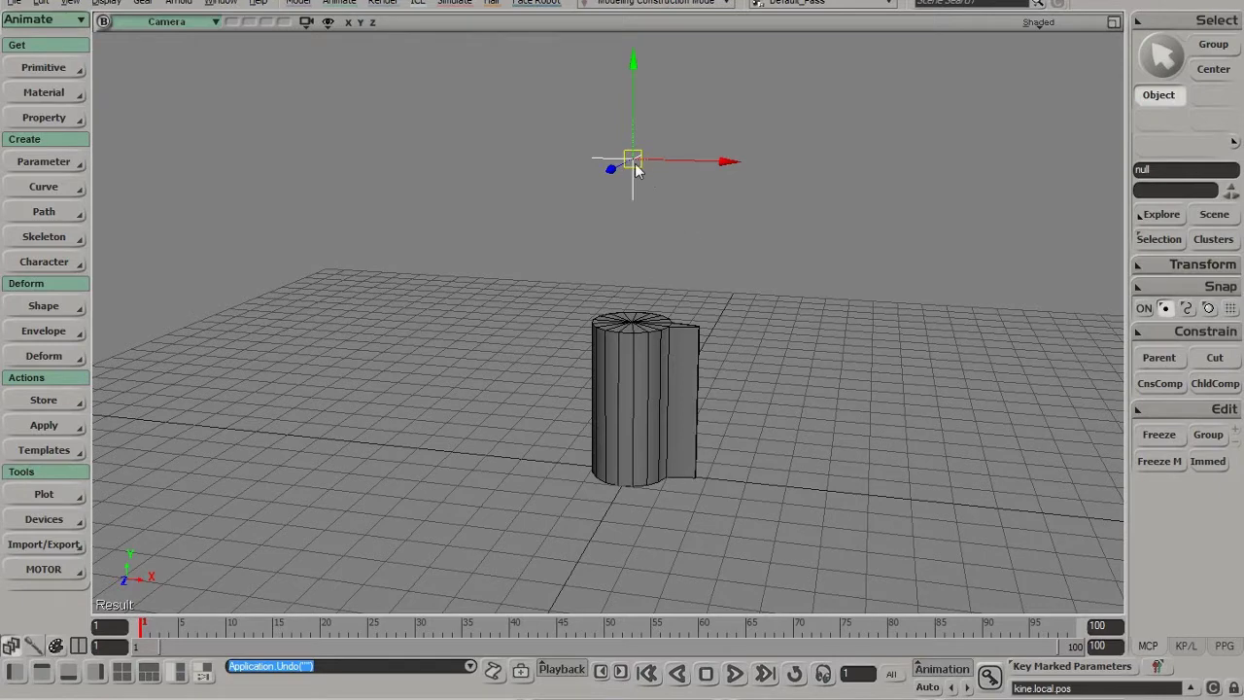
drag(635, 164, 897, 181)
key(ctrl+z)
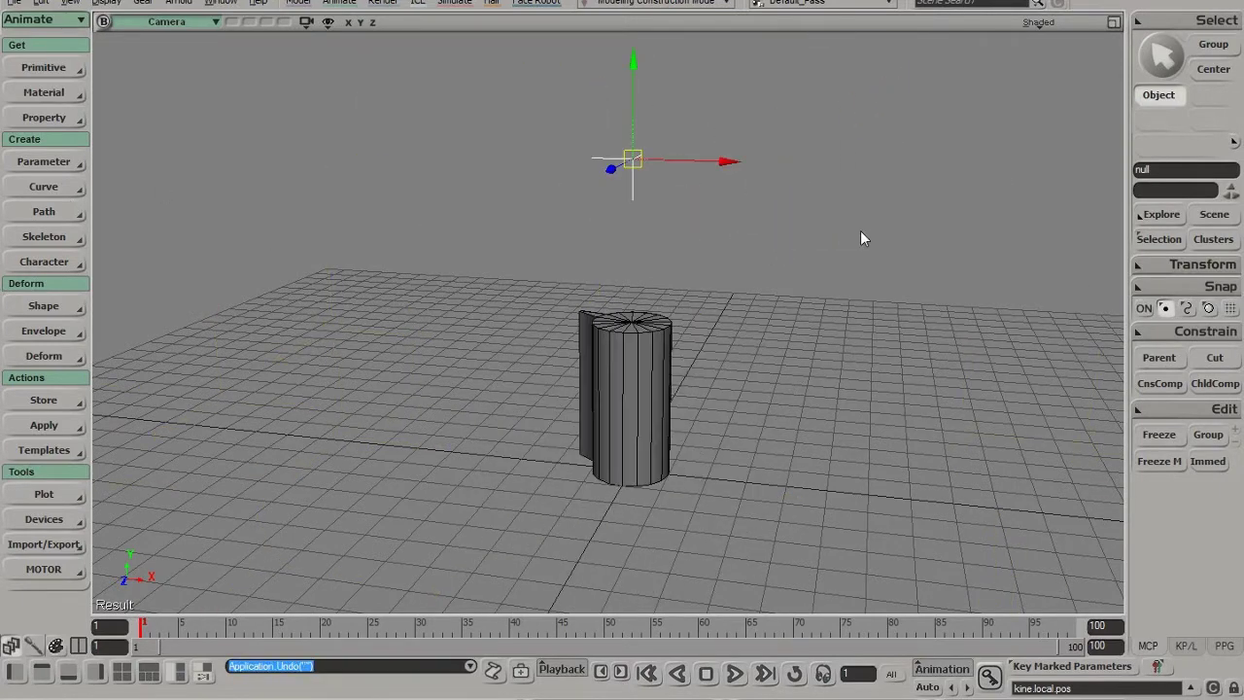
Step: Remove all constraints from the cylinder
key(s)
right_drag(627, 308, 709, 319)
key(space)
click(632, 369)
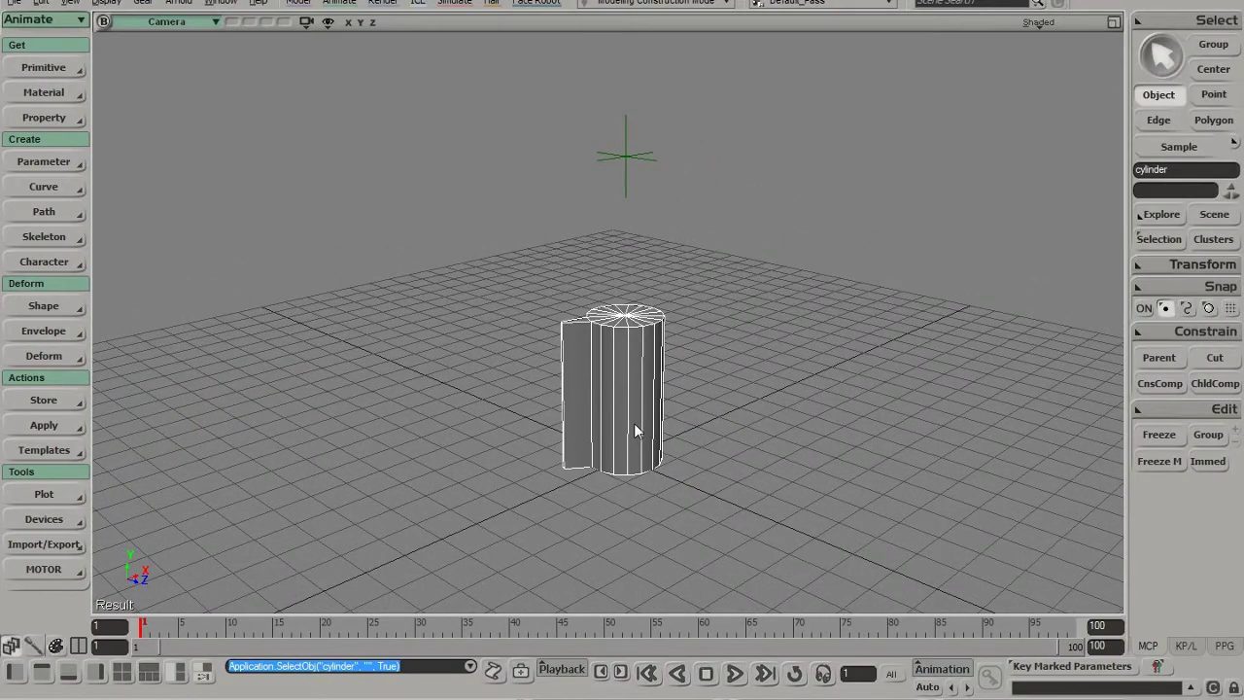
key(s)
right_drag(806, 375, 767, 384)
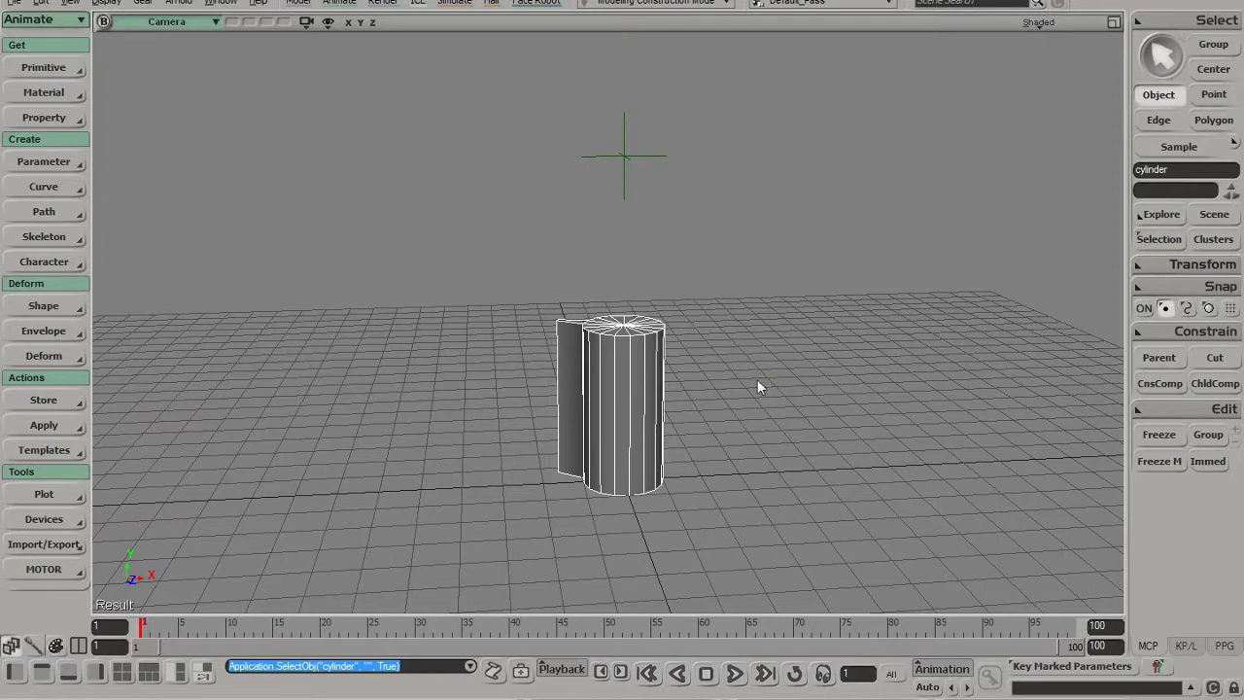
click(1198, 333)
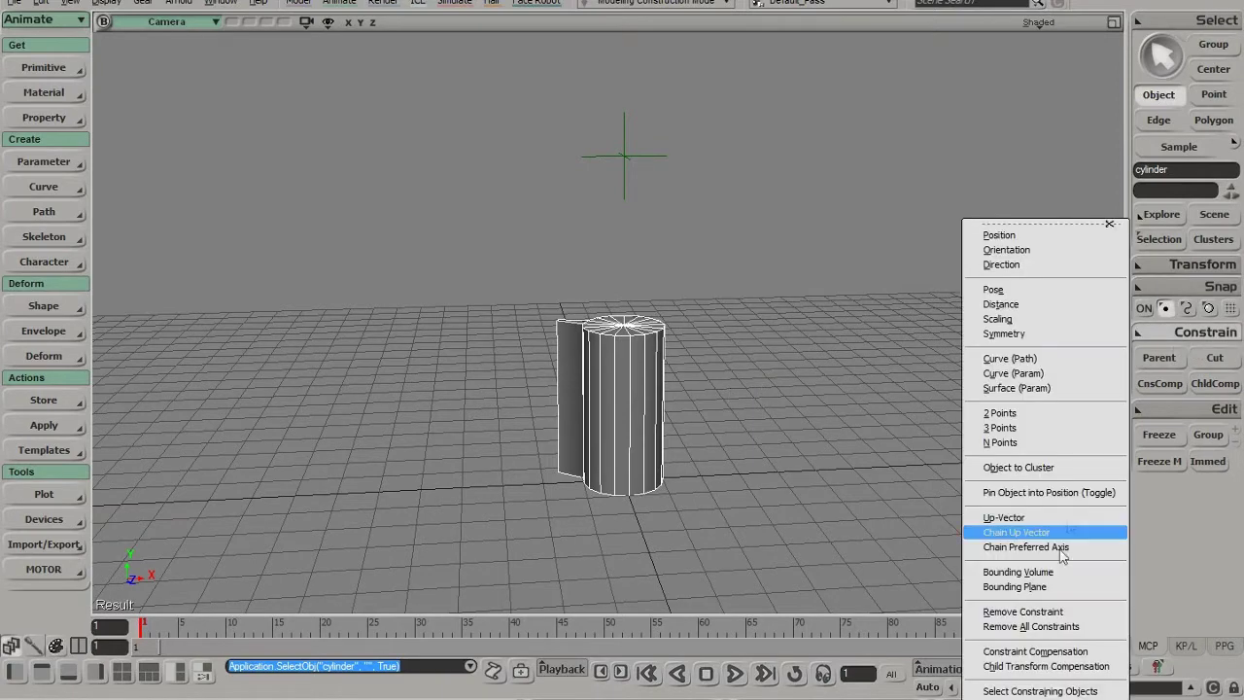
click(1031, 626)
Step: Reset the cylinder's rotation to 0 on X, Y and Z
click(1182, 264)
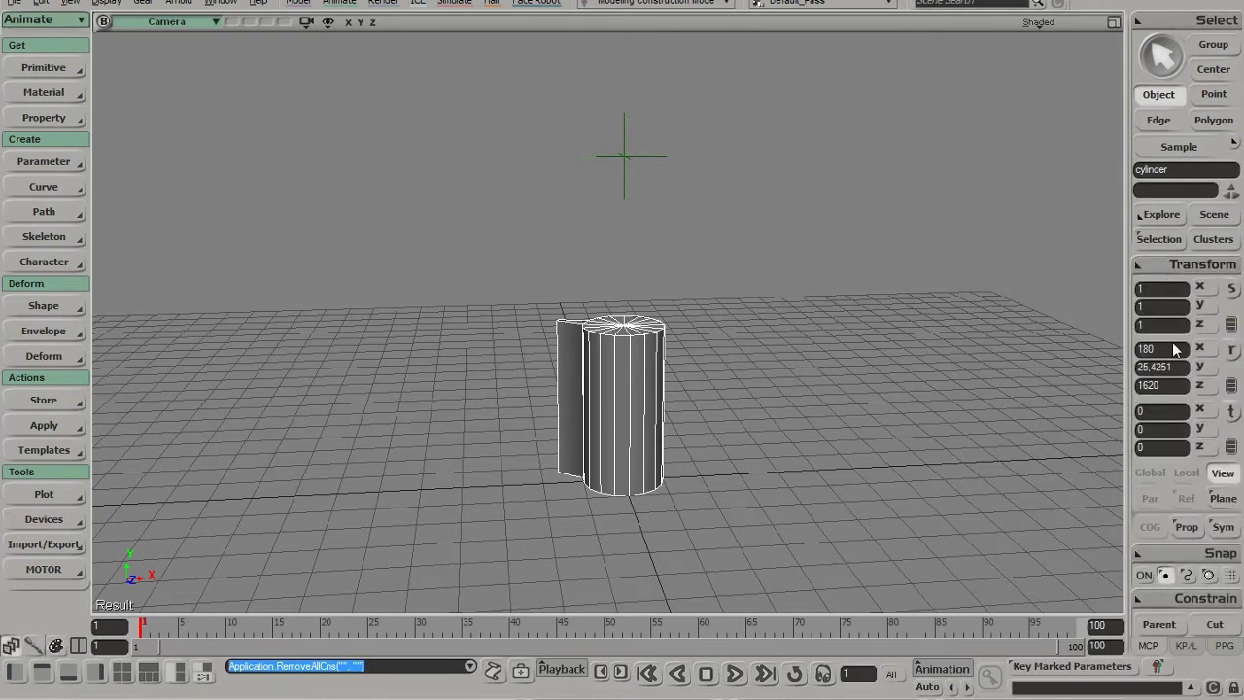
text(0)
key(Tab)
text(0)
key(Tab)
text(0)
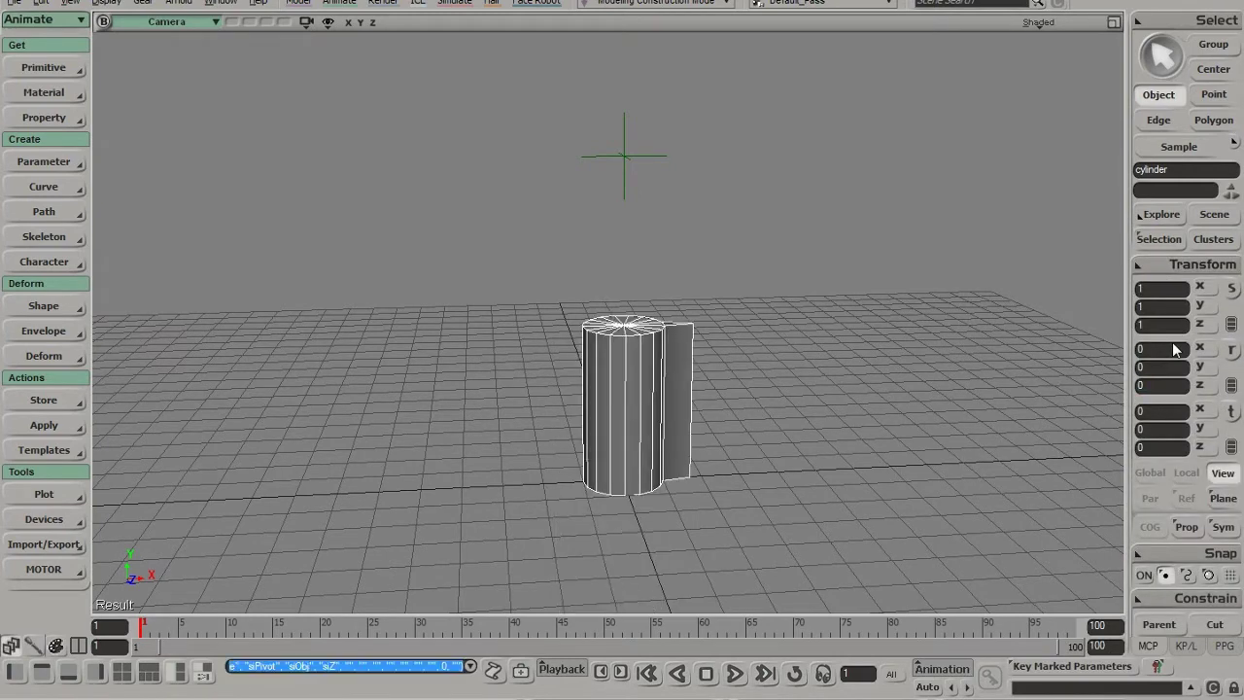
Step: Return to the multi-view layout and create an ICE Tree on the cylinder, leaving room for nodes before the ICETree node
click(1114, 21)
key(s)
right_drag(923, 294, 854, 220)
middle_drag(854, 220, 848, 206)
drag(849, 206, 796, 207)
click(276, 371)
click(113, 345)
click(138, 356)
drag(744, 483, 822, 475)
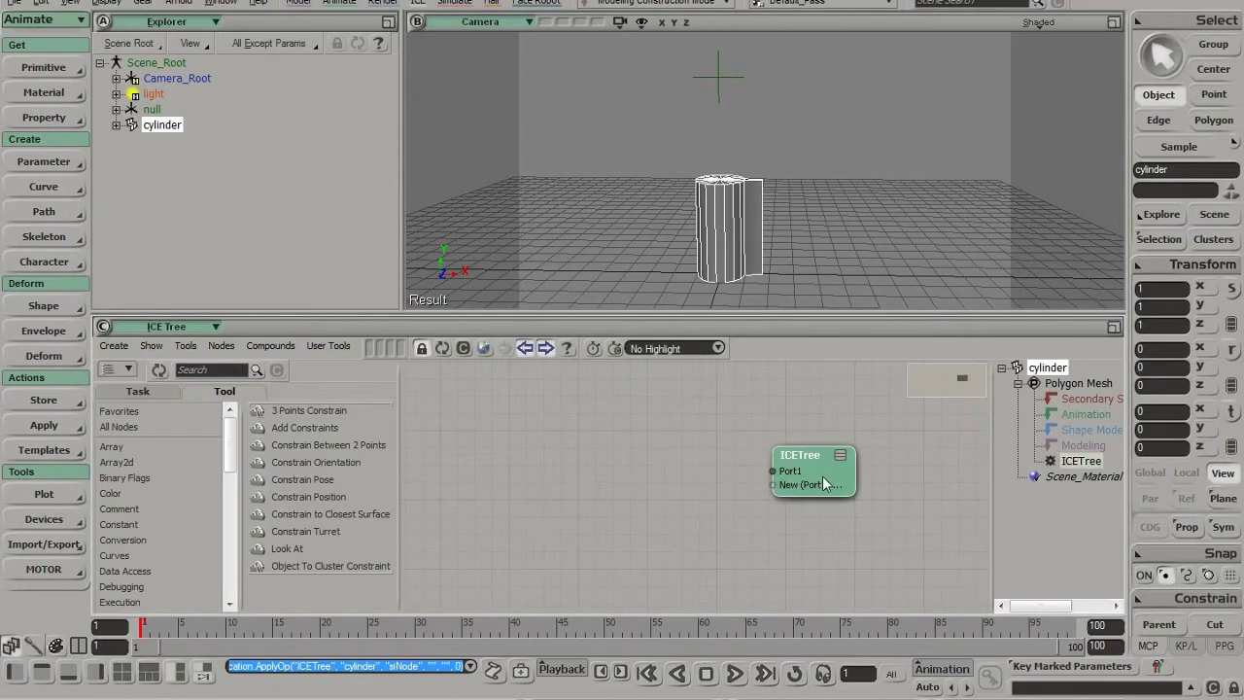
Step: Add a Get Data node and a Set Data node to the cylinder's ICE tree
click(205, 375)
text(get da)
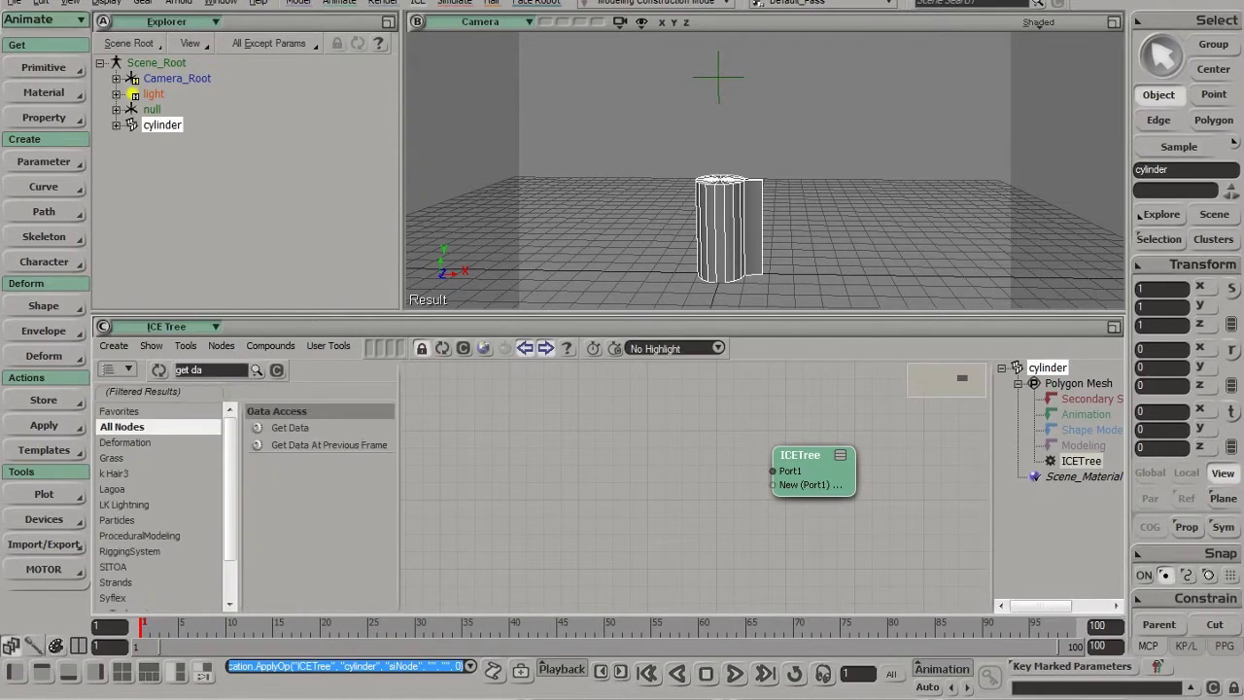
drag(306, 427, 532, 469)
click(227, 368)
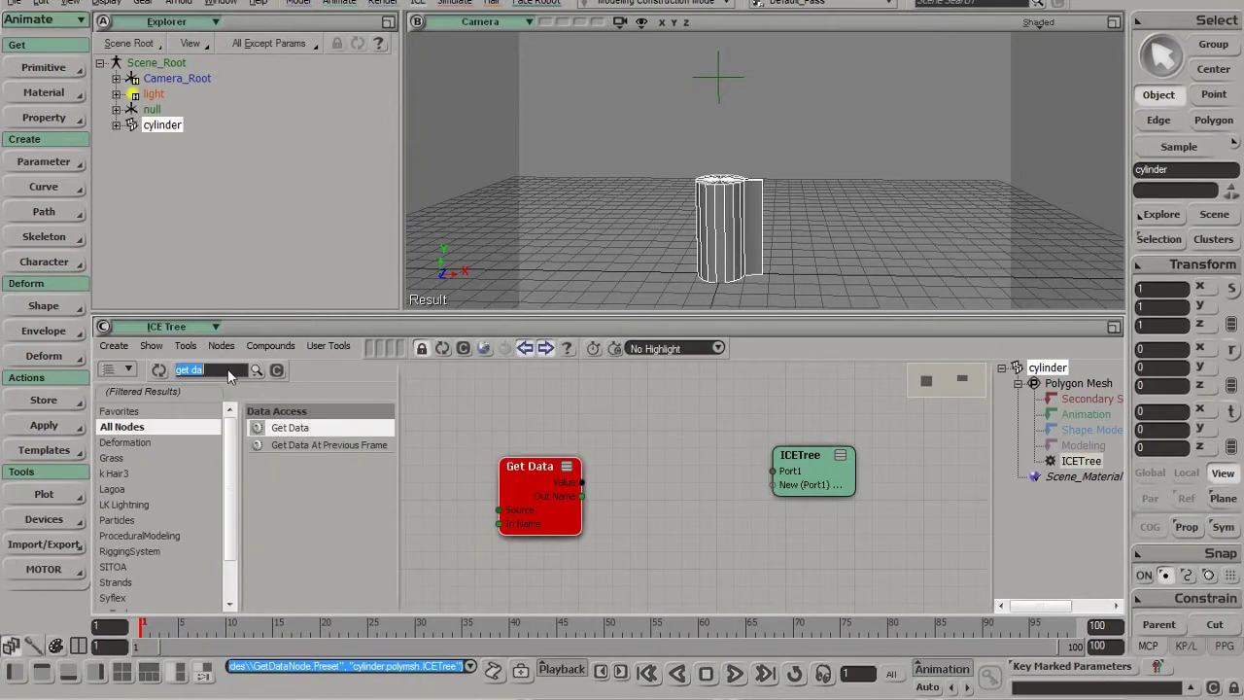
text(set da)
drag(290, 479, 682, 485)
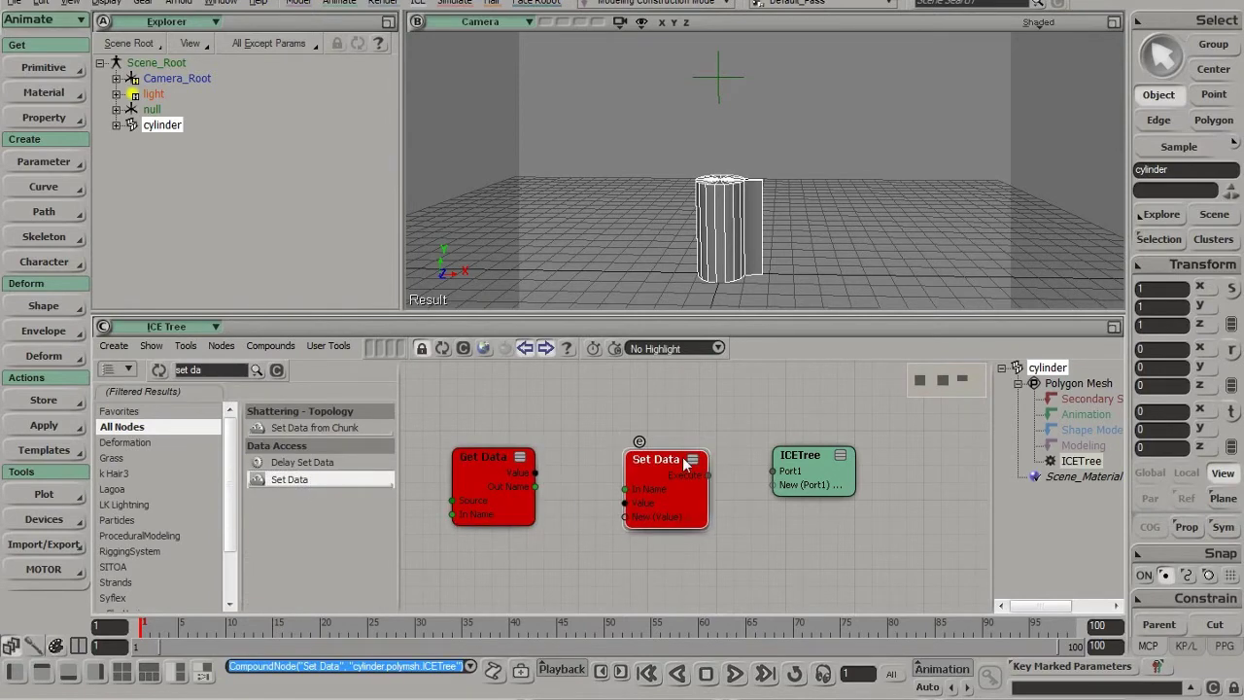
Step: Point the Get Data node to the cylinder's own global transform, self.kine.global
double_click(469, 471)
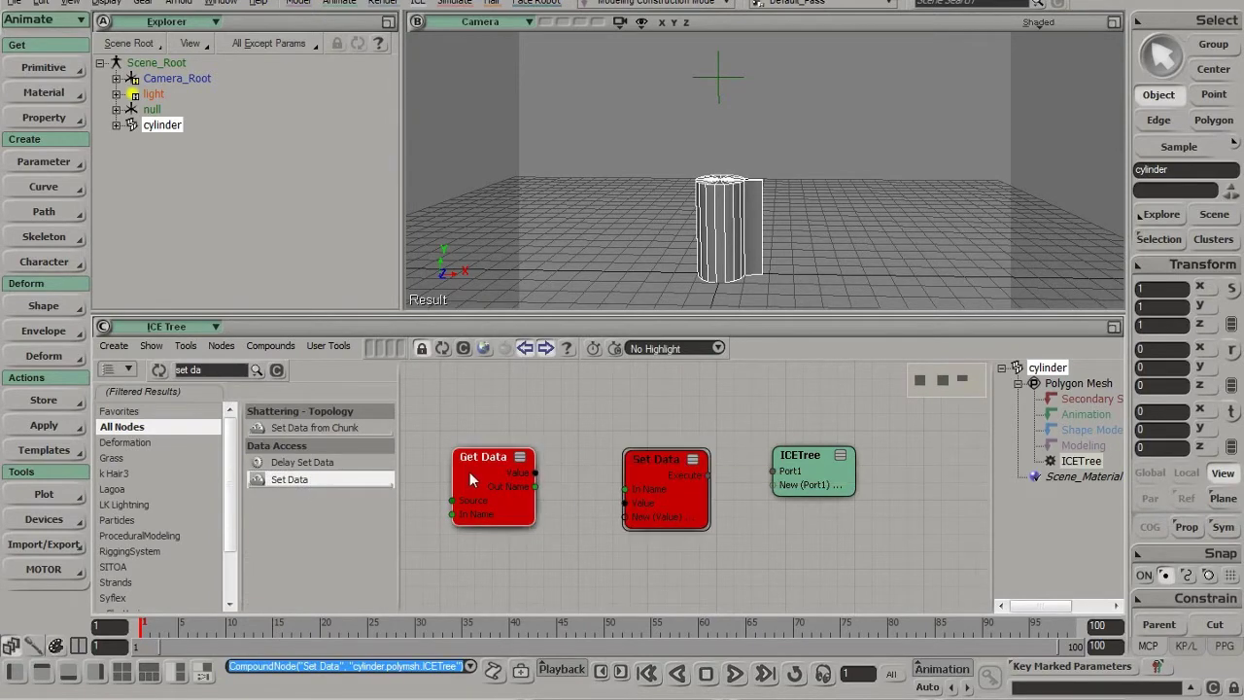
text(self.)
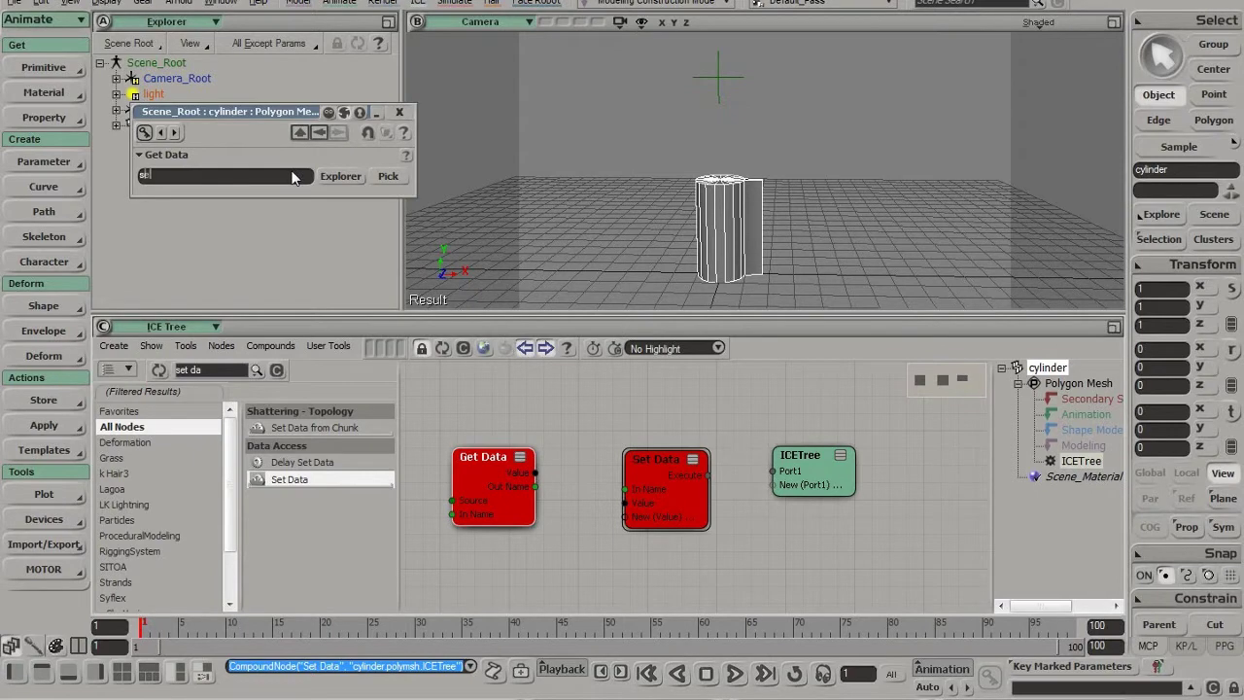
key(Return)
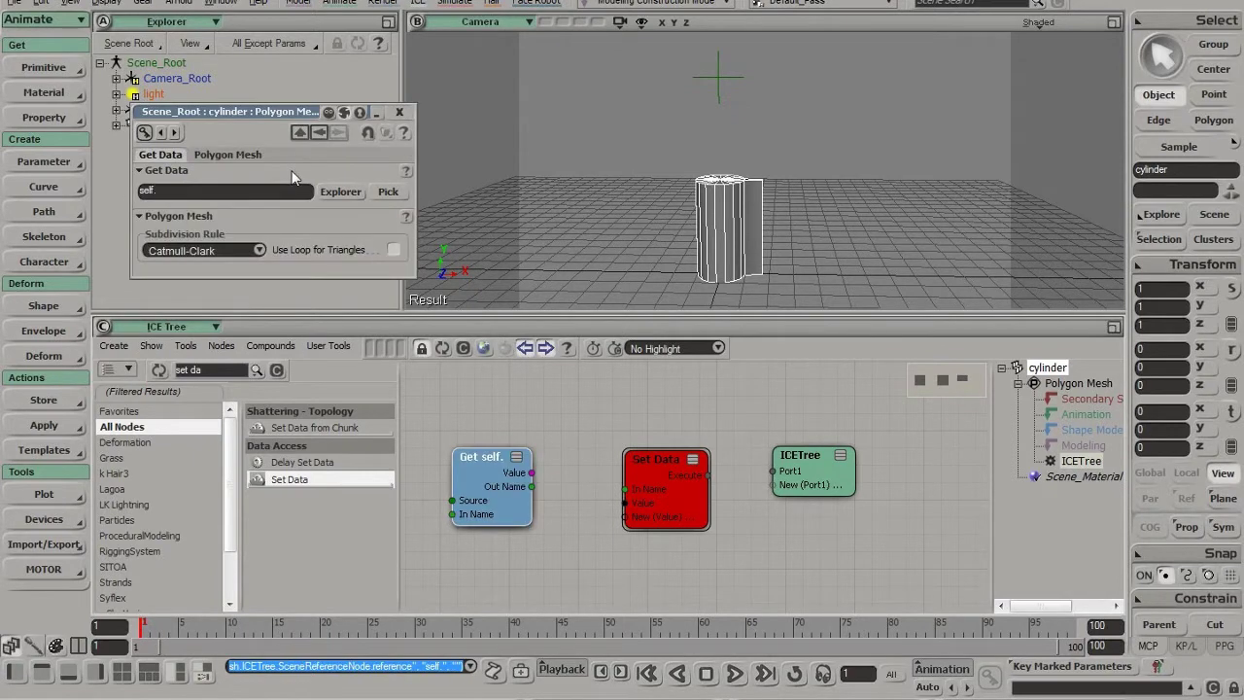
click(340, 192)
click(359, 279)
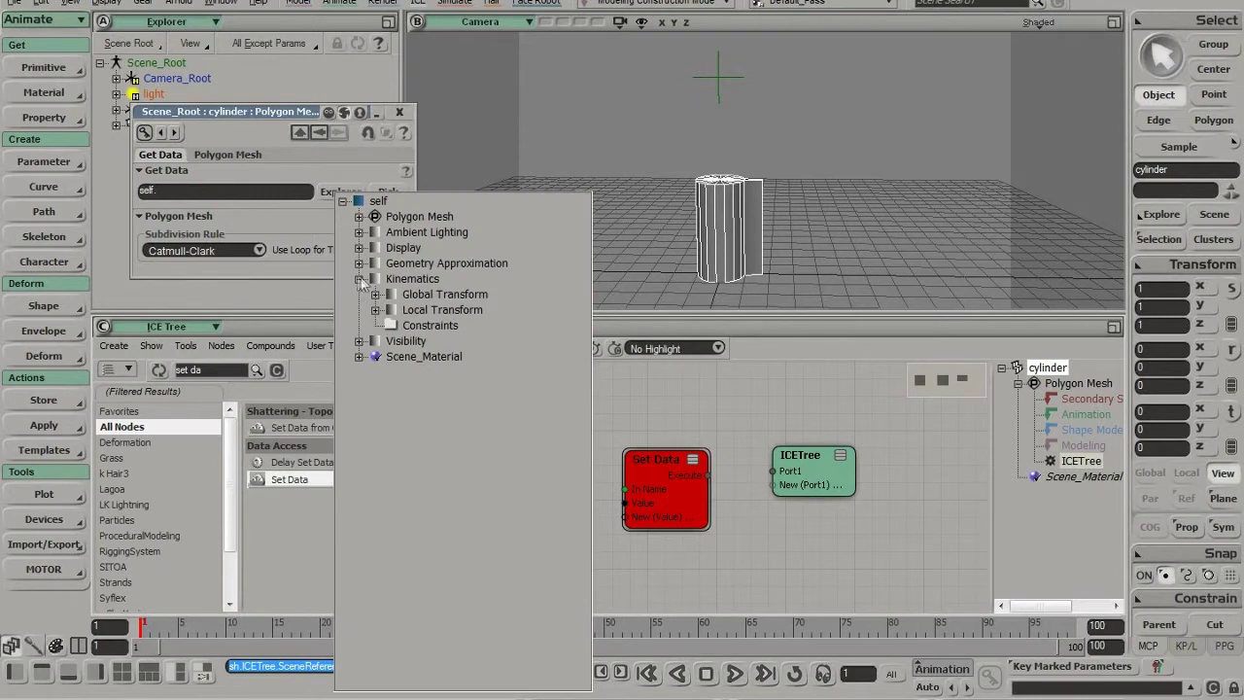
click(435, 297)
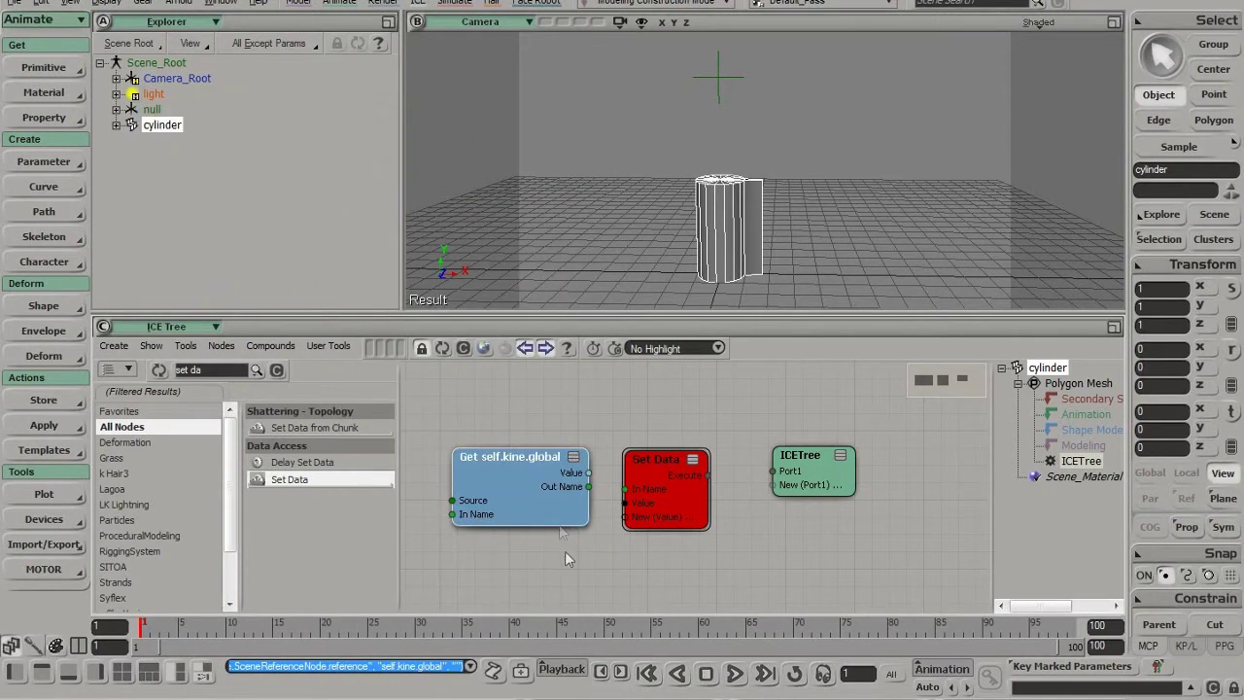
Step: Copy the self.kine.global reference from the Get Data node into the Set Data node
drag(516, 476, 465, 470)
double_click(465, 470)
triple_click(248, 175)
key(ctrl+c)
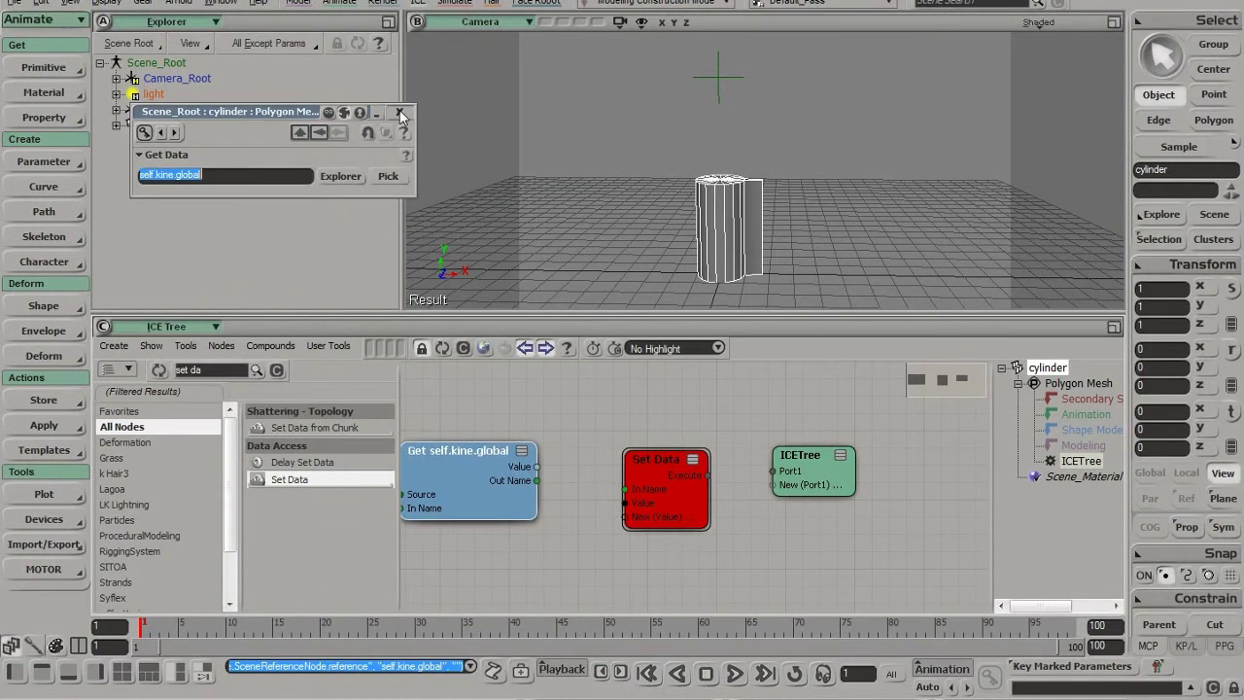
double_click(656, 472)
key(ctrl+v)
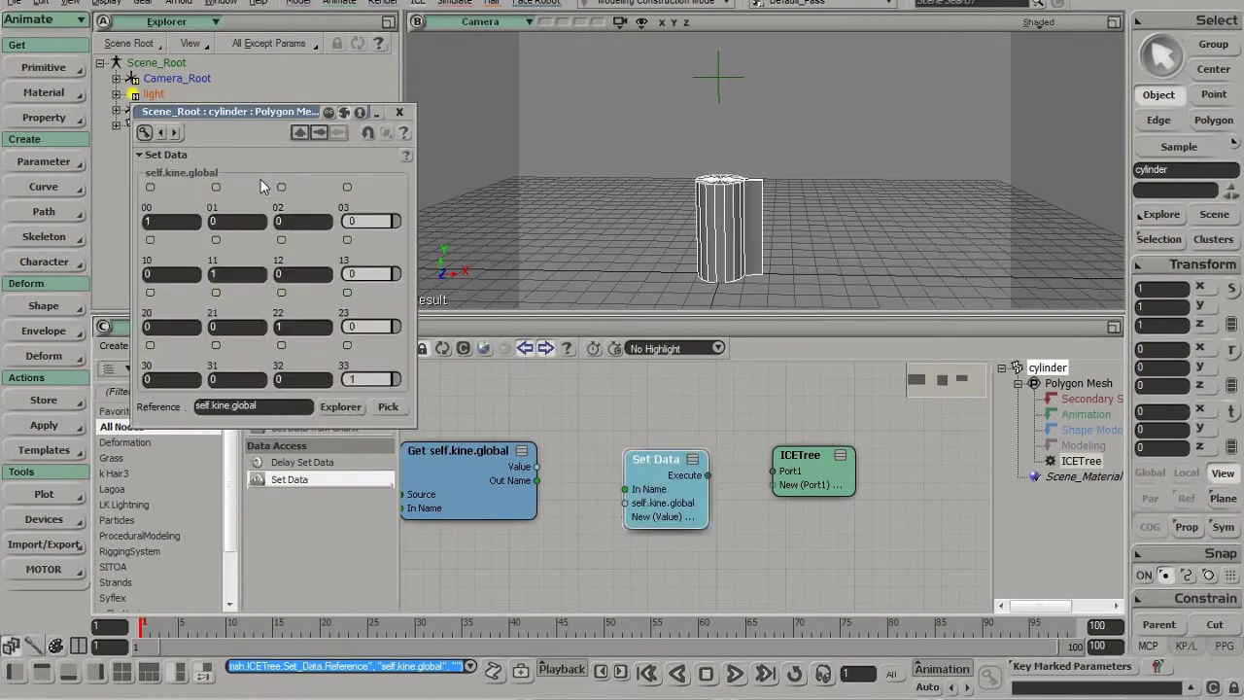
click(398, 112)
Step: Connect the Get node's Value to Set Data's self.kine.global and Execute to ICETree Port1, spacing the nodes apart
drag(537, 467, 625, 503)
drag(708, 475, 773, 471)
key(space)
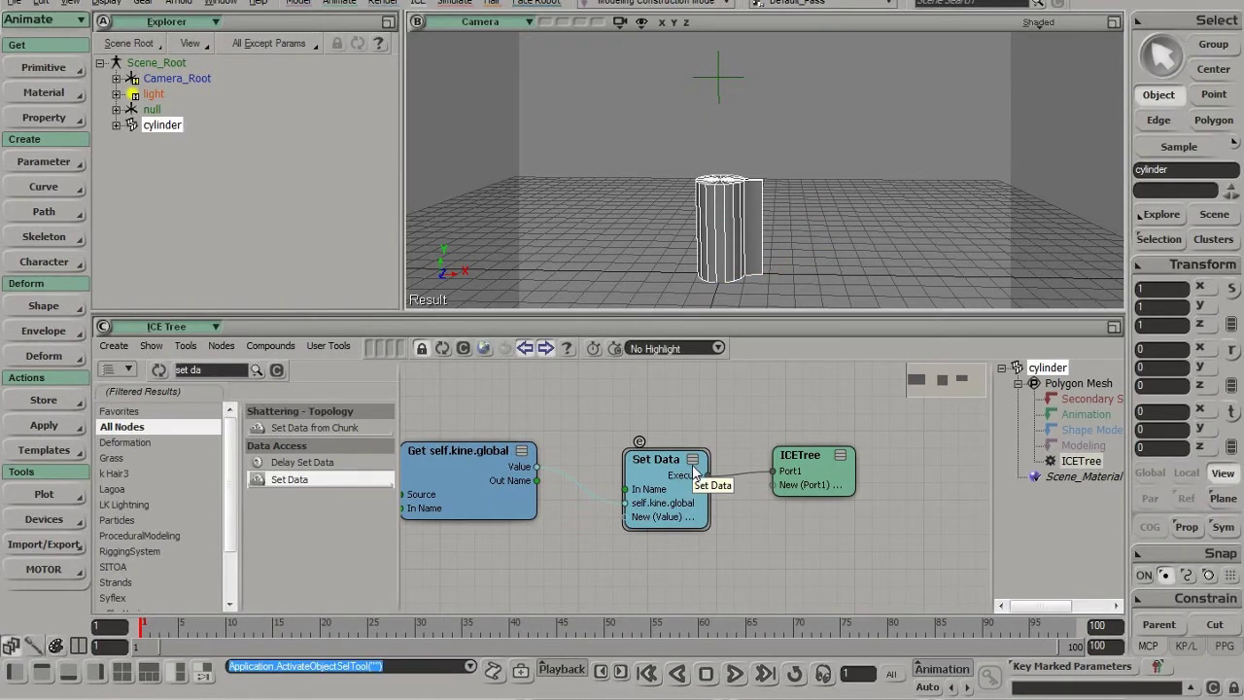
middle_drag(550, 510, 714, 523)
drag(592, 499, 450, 495)
middle_drag(634, 520, 579, 491)
drag(767, 487, 761, 473)
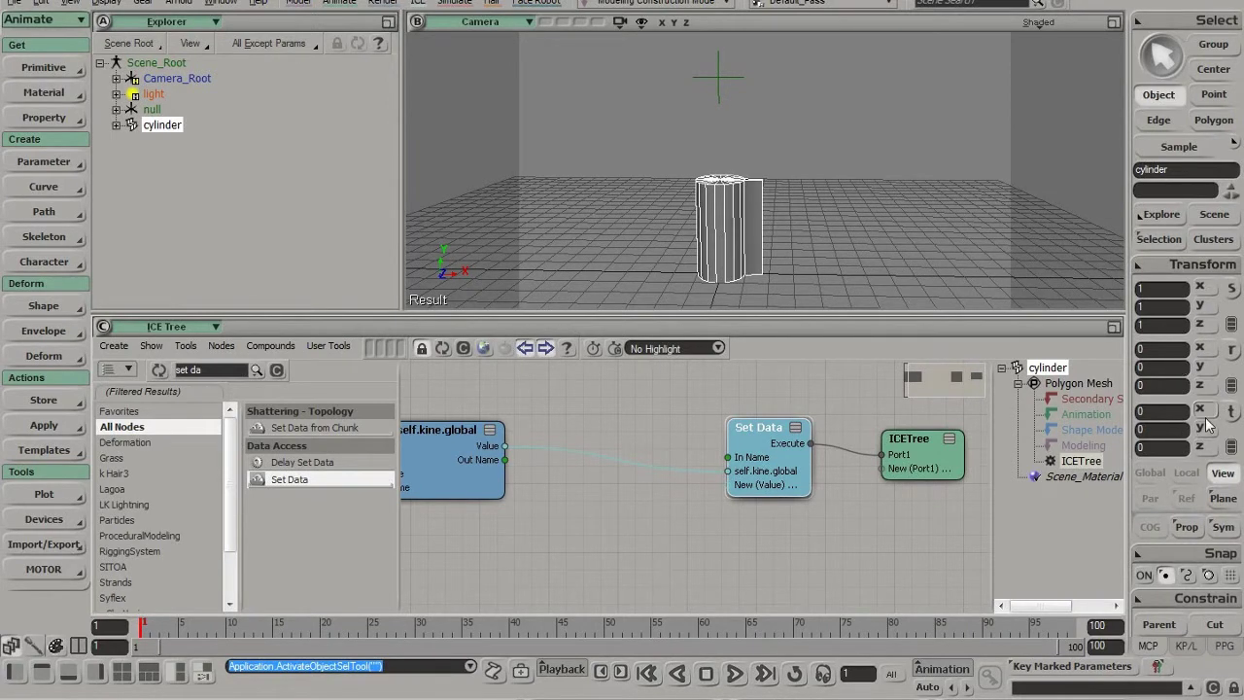
Step: Add a Matrix to SRT node and an SRT to Matrix node between the Get and Set Data nodes
click(220, 370)
text(matr)
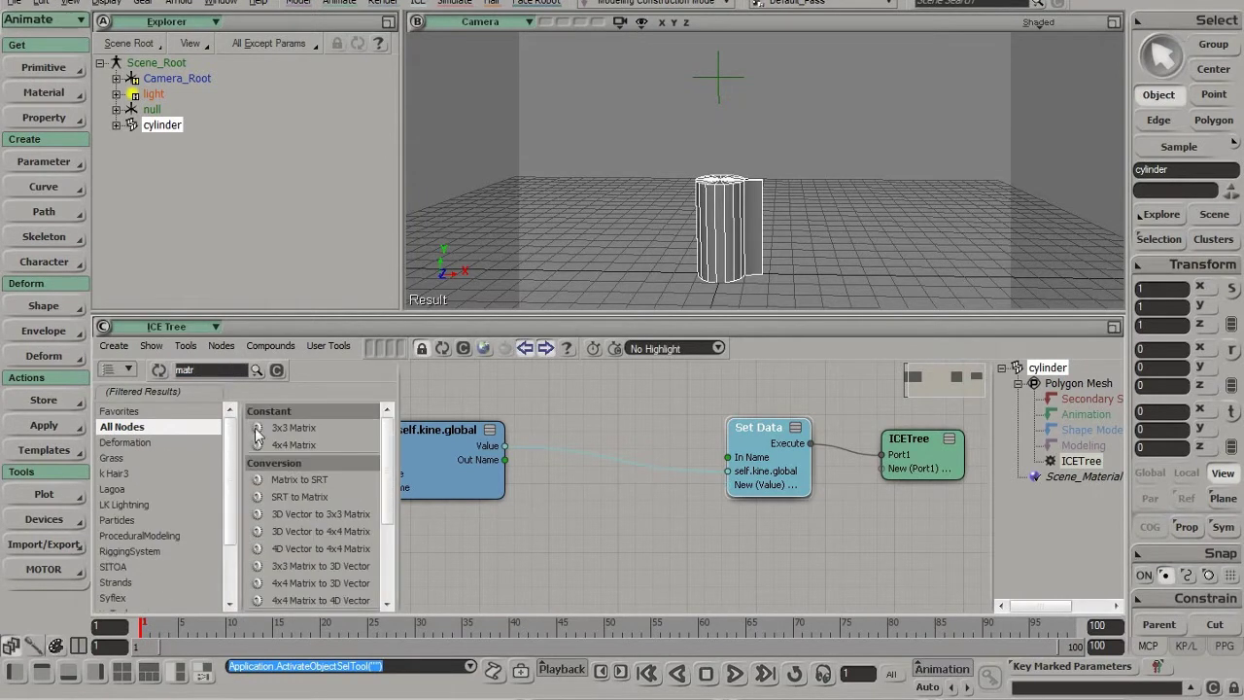
drag(300, 479, 525, 489)
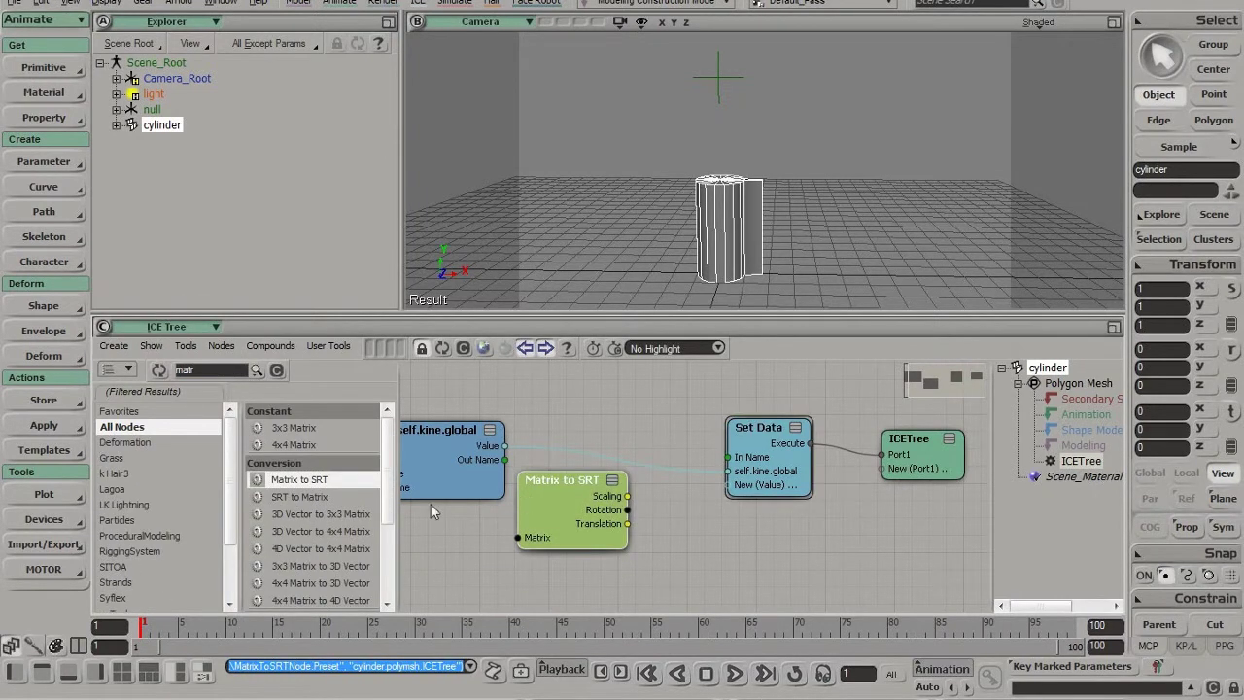
drag(299, 497, 731, 525)
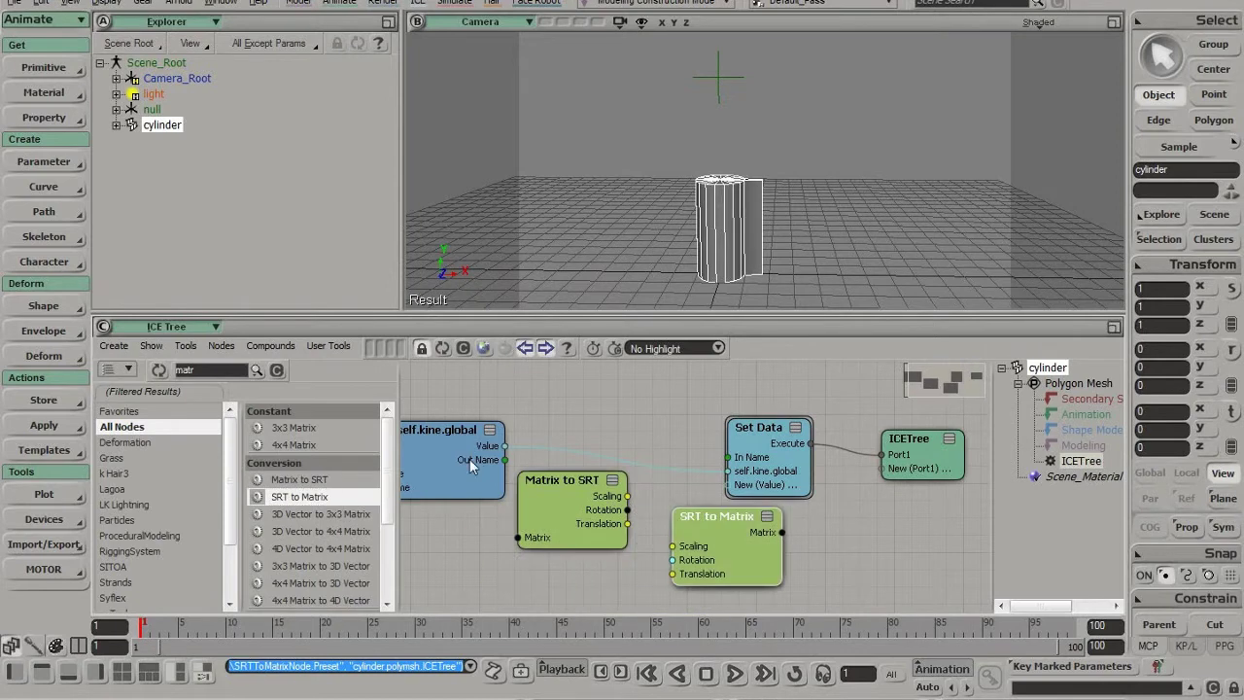
Step: Route the global transform through Matrix to SRT and SRT to Matrix into Set Data, linking only Scaling and Translation
drag(504, 446, 421, 528)
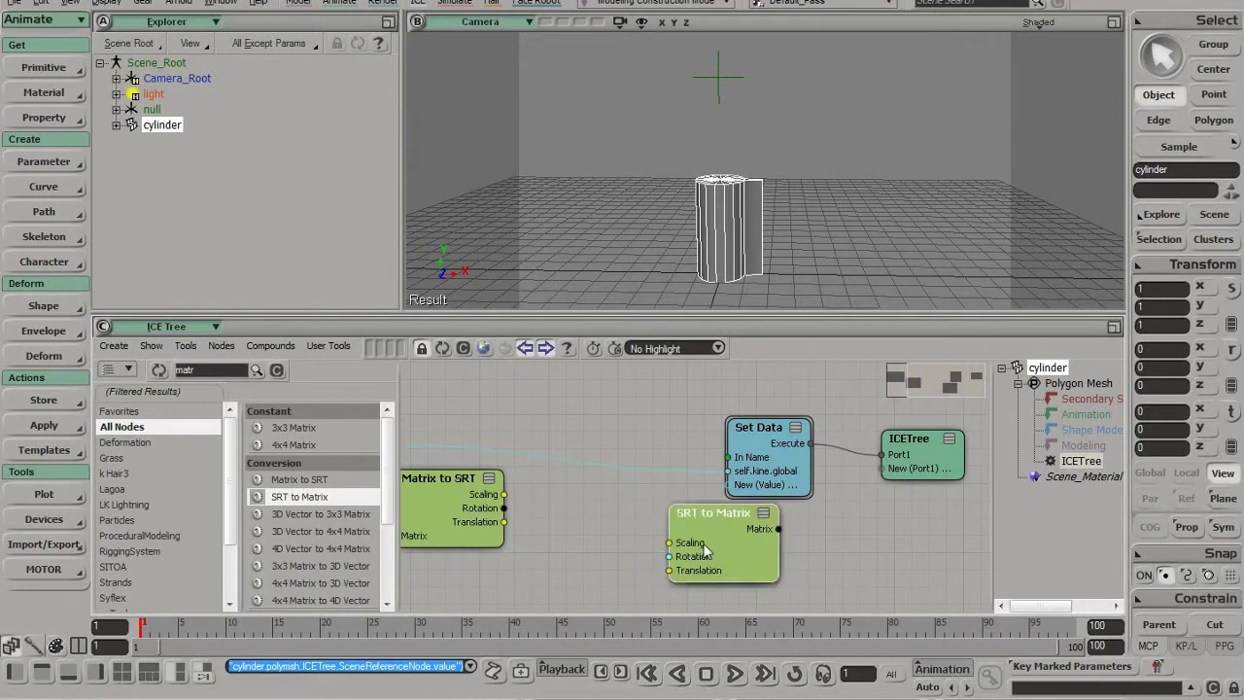
drag(731, 567, 640, 531)
drag(692, 496, 729, 485)
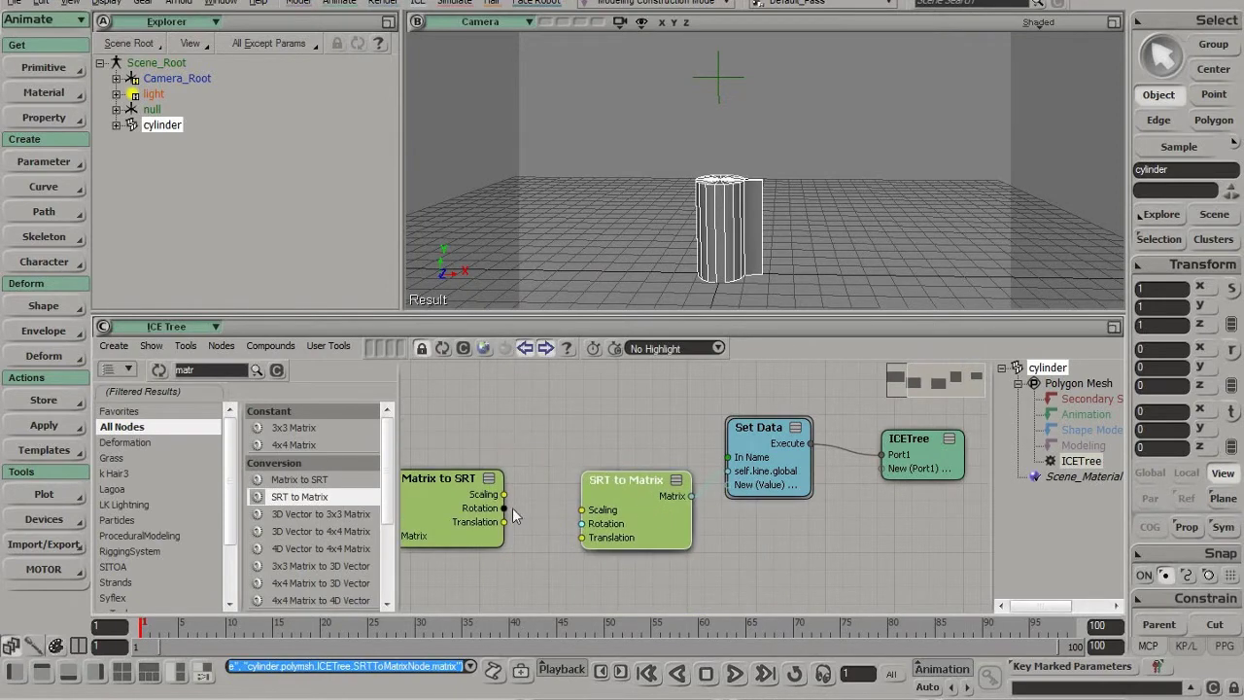
drag(503, 494, 582, 510)
drag(503, 522, 592, 537)
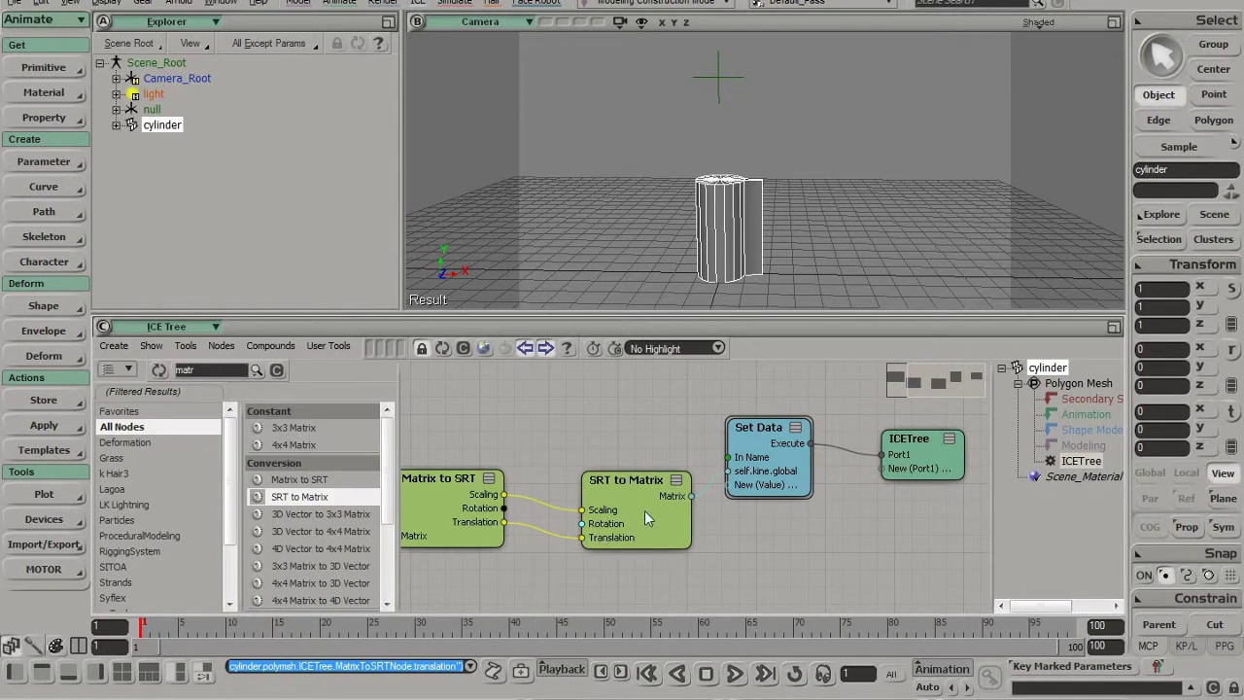
Step: Try moving the cylinder in the Camera view with the translate tool, and undo the move
key(v)
key(ctrl+z)
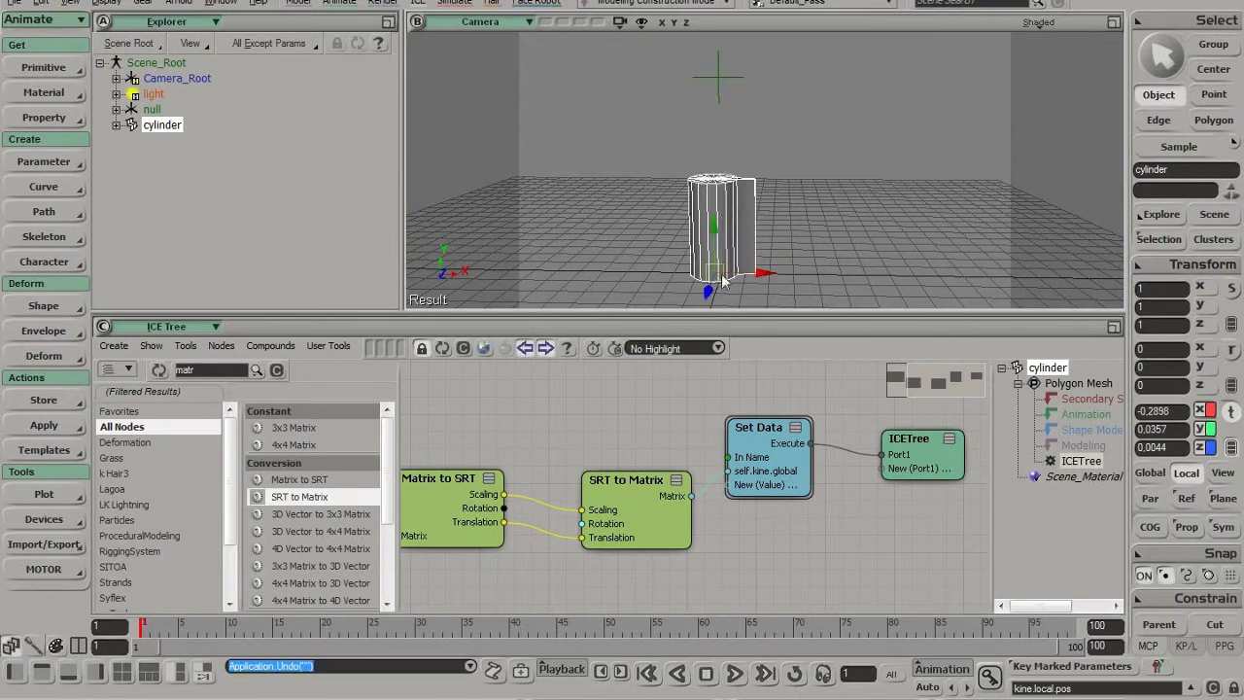
key(space)
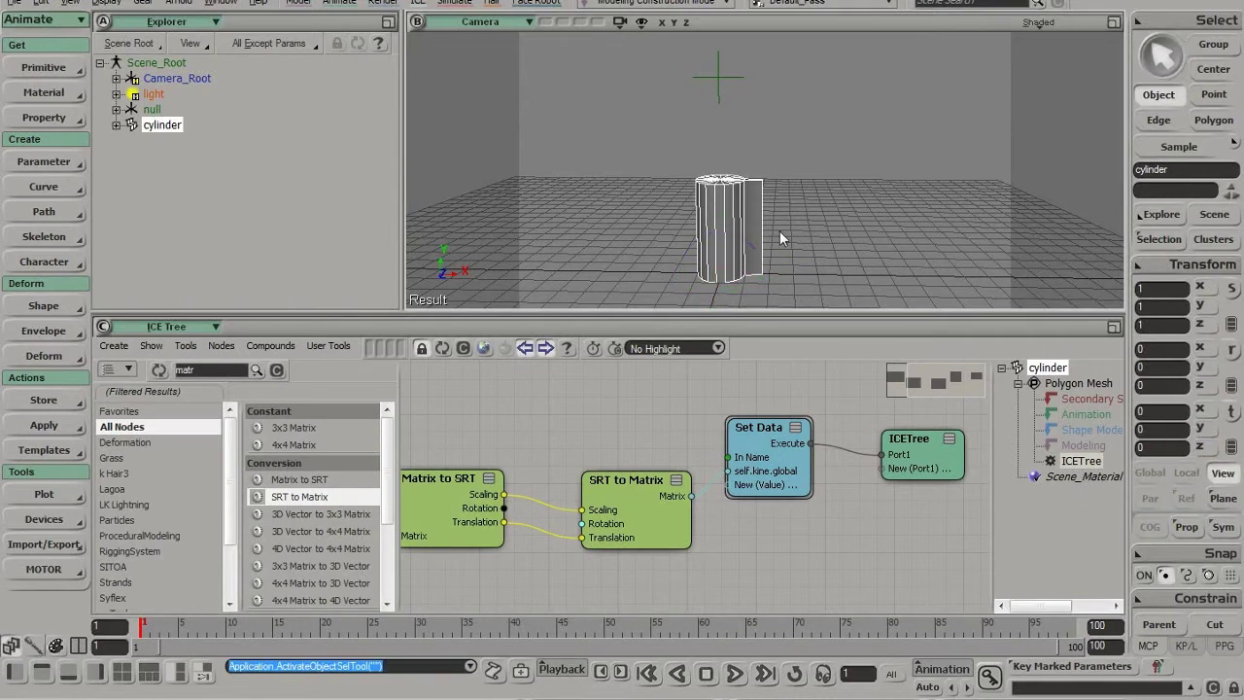
Step: Spread the Matrix to SRT and SRT to Matrix nodes apart to make room for rotation nodes between them
middle_drag(741, 577, 833, 514)
drag(714, 460, 714, 450)
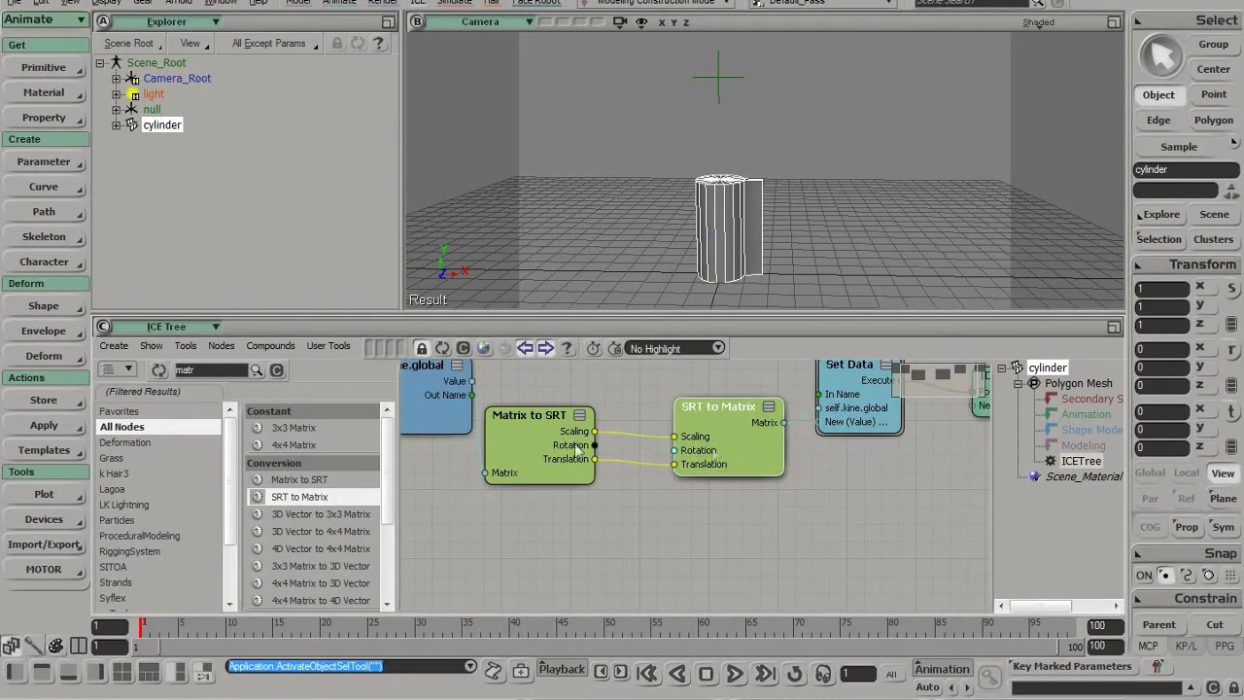
drag(551, 460, 495, 432)
drag(738, 448, 742, 430)
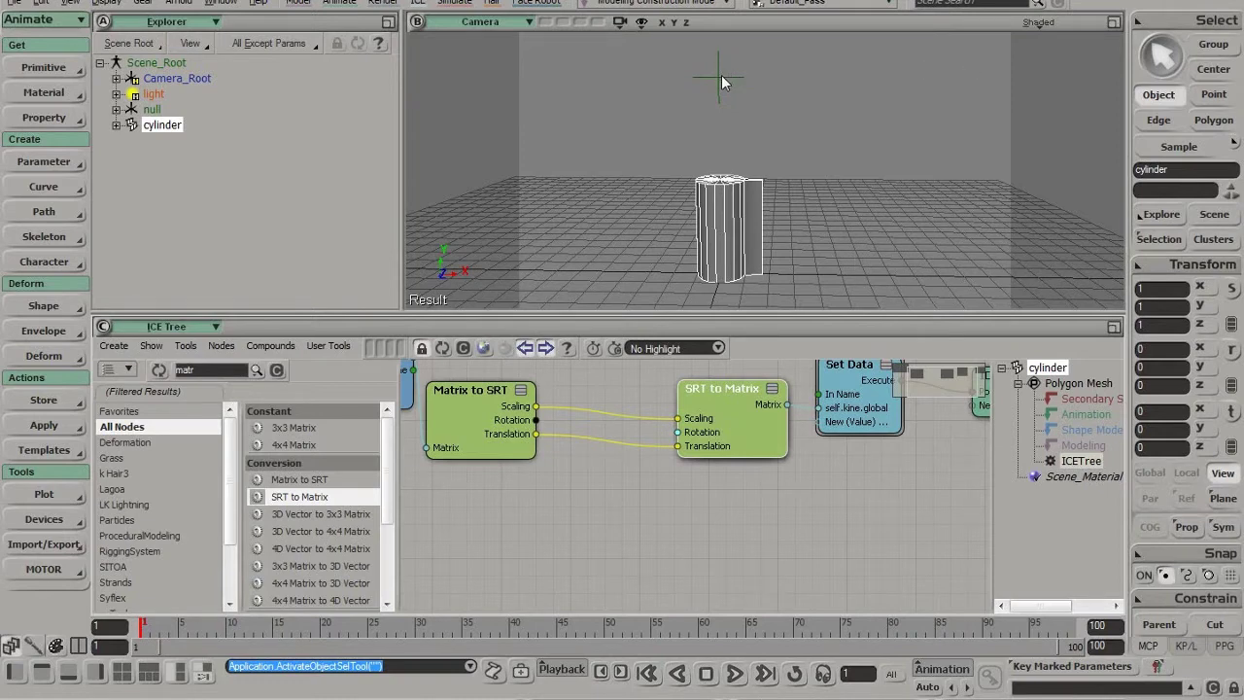
Step: Add a 3D Vector node below Matrix to SRT and set its Y value to 1
double_click(223, 369)
text(3d vec)
drag(292, 427, 476, 516)
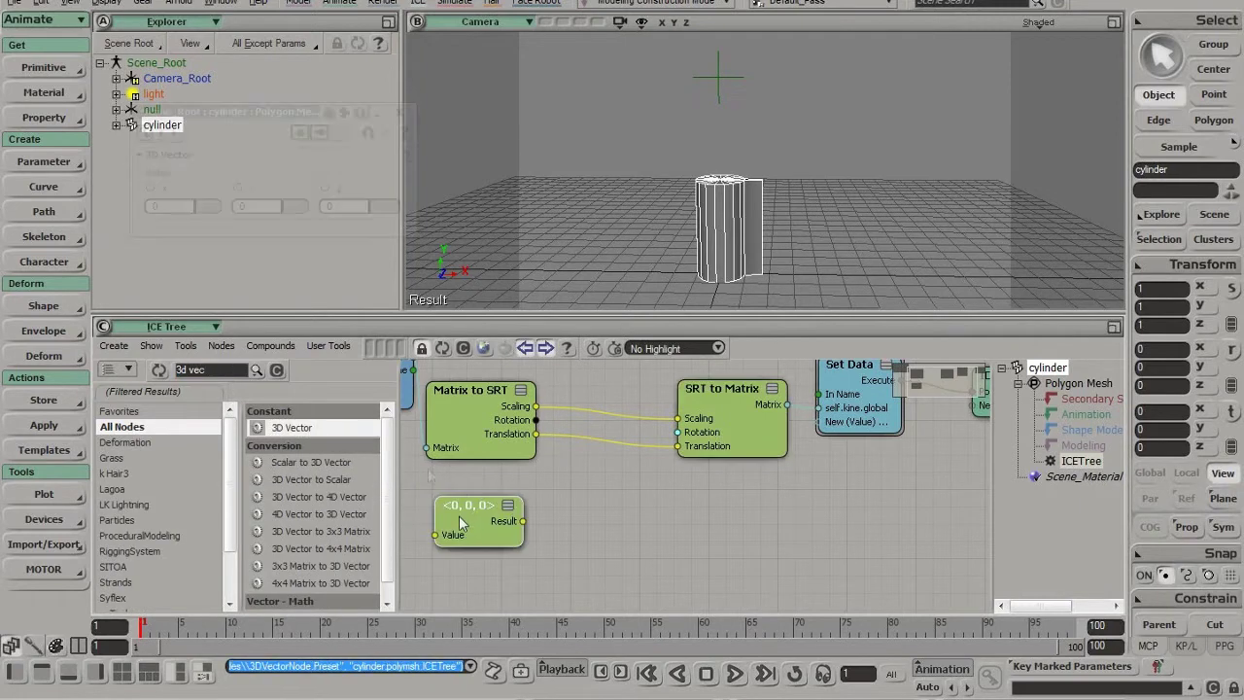
click(241, 205)
text(1)
key(Return)
click(399, 112)
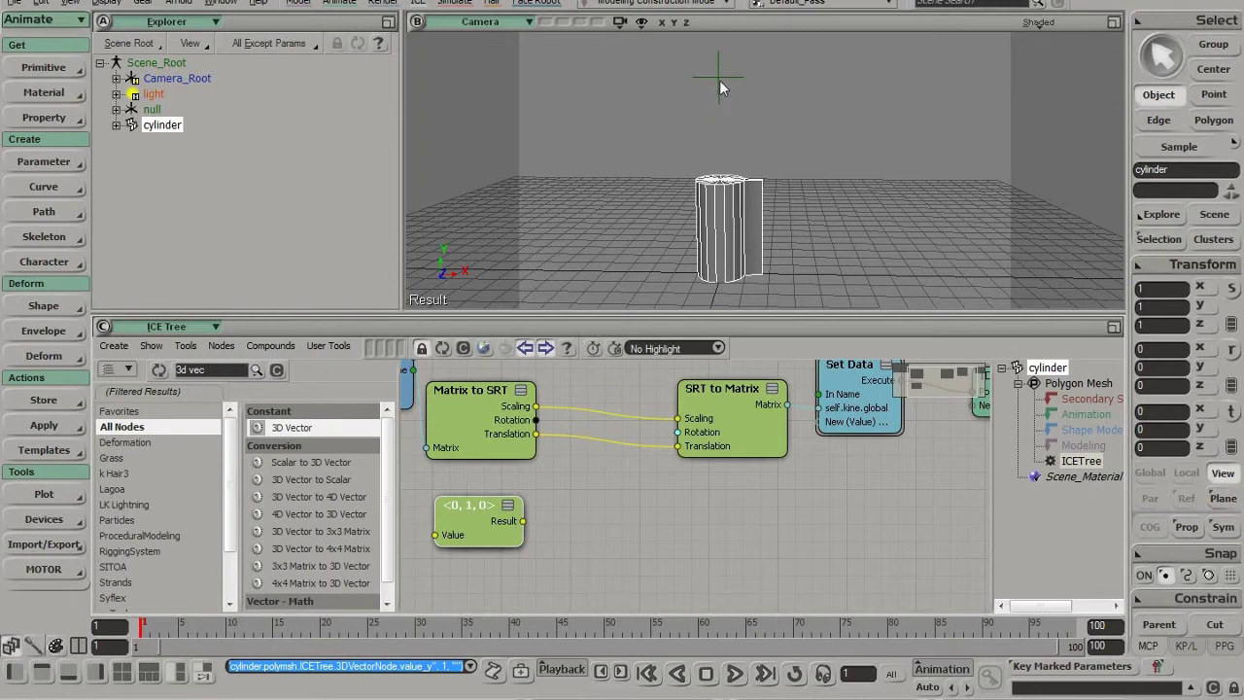
Step: Add a Subtract node beside the <0, 1, 0> vector node
triple_click(206, 370)
text(subtr)
drag(273, 465, 589, 509)
middle_drag(567, 543, 616, 483)
drag(666, 474, 687, 498)
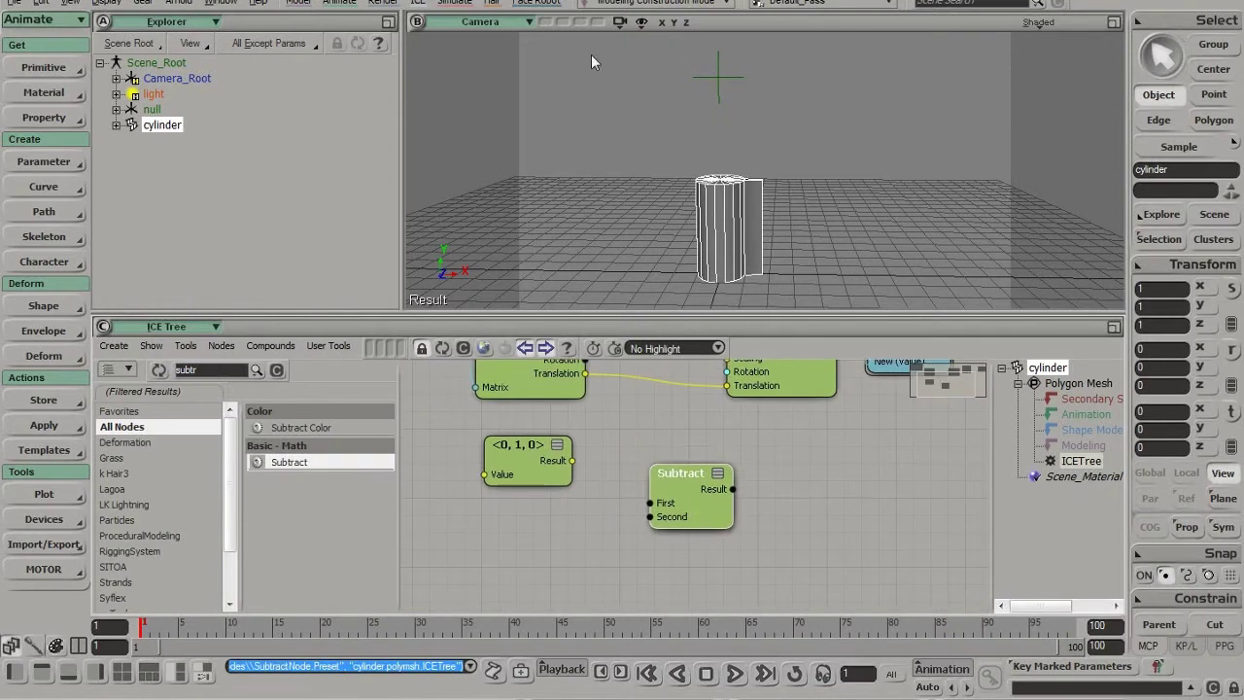
Step: Bring the null into the ICE tree and connect its Out Name to a new Get Data node's In Name
drag(151, 109, 458, 519)
triple_click(193, 369)
text(get da)
drag(283, 431, 510, 512)
drag(459, 553, 532, 583)
Step: Set the new Get Data node's reference to the null's global position, kine.global.pos
double_click(566, 559)
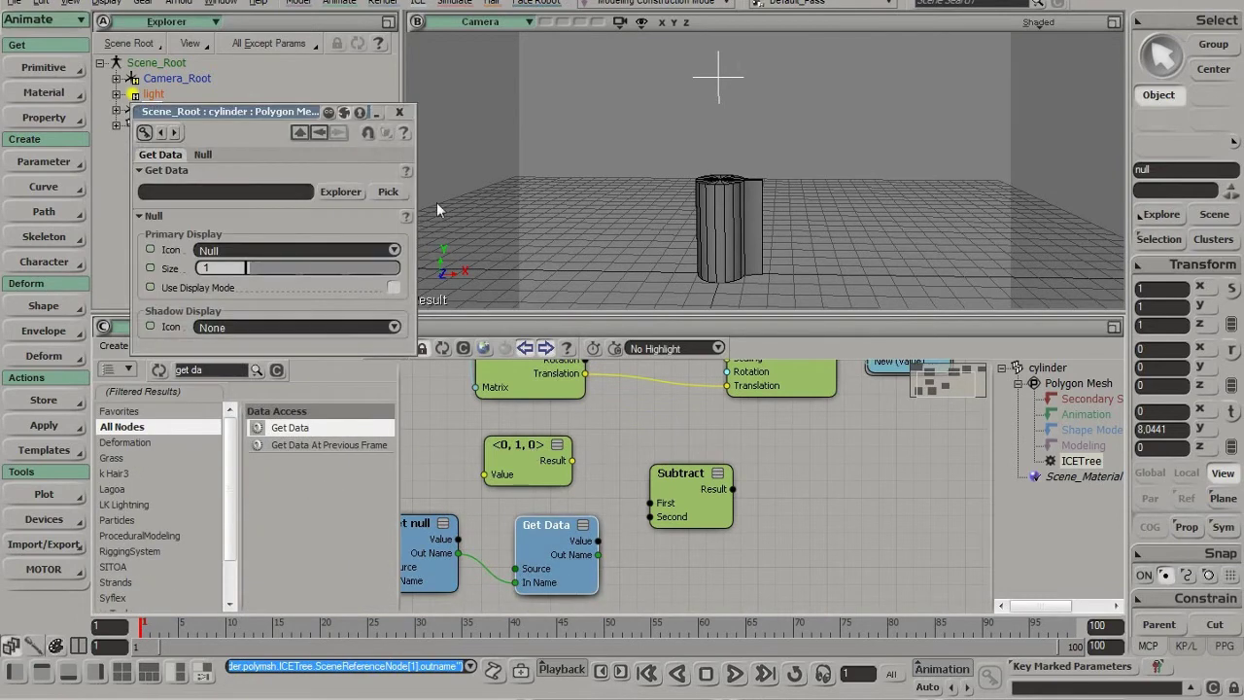
click(338, 191)
click(362, 225)
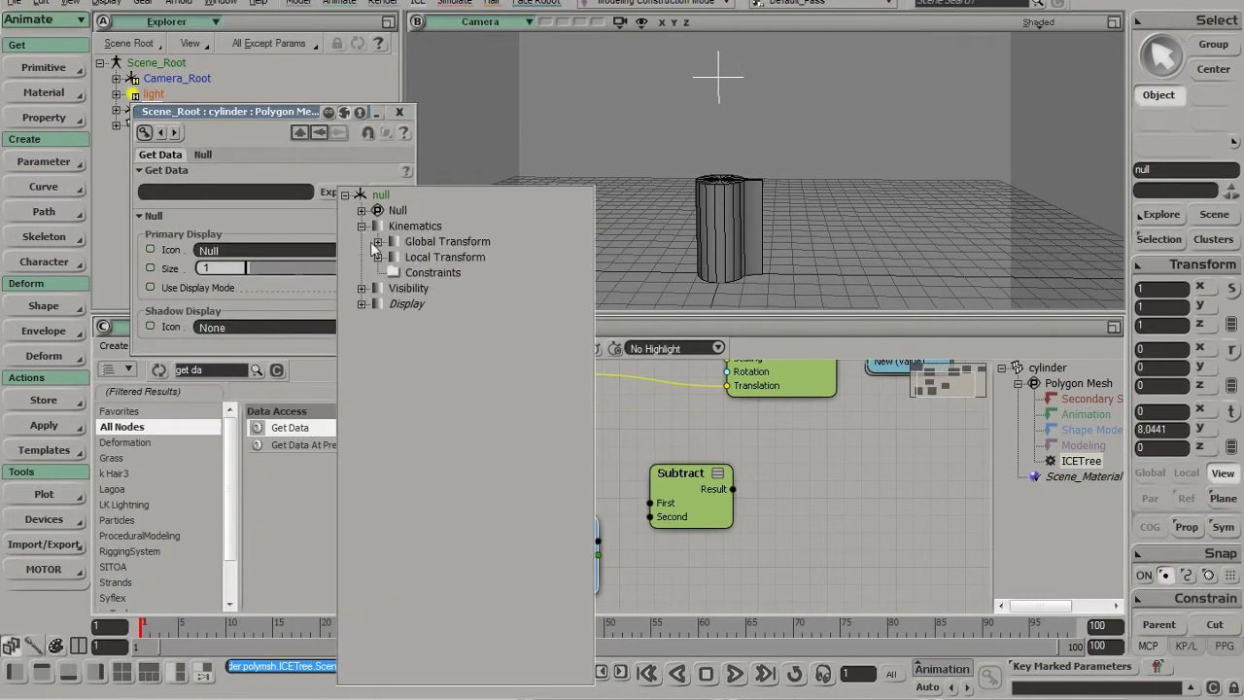
click(377, 241)
click(428, 260)
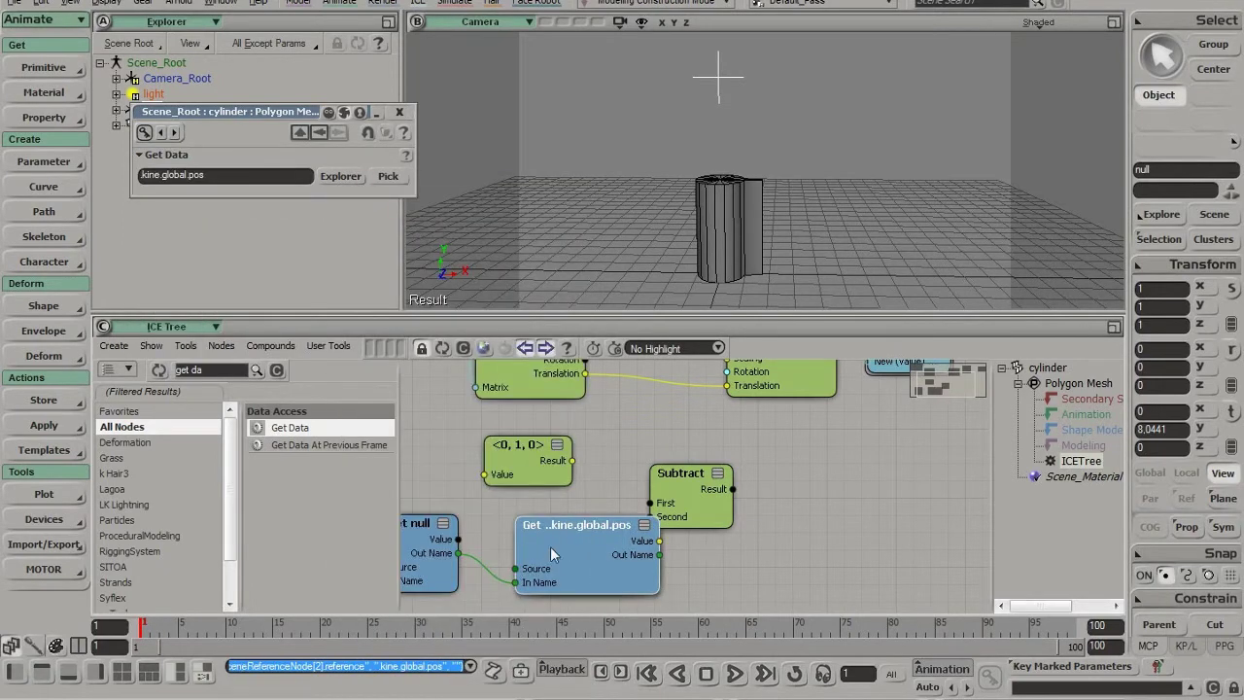
Step: Connect kine.global.pos Value to Subtract's First and the Matrix to SRT Translation to Second, shifting the nodes clear of each other
ctrl+drag(574, 564, 524, 584)
drag(611, 561, 672, 504)
middle_drag(654, 457, 641, 506)
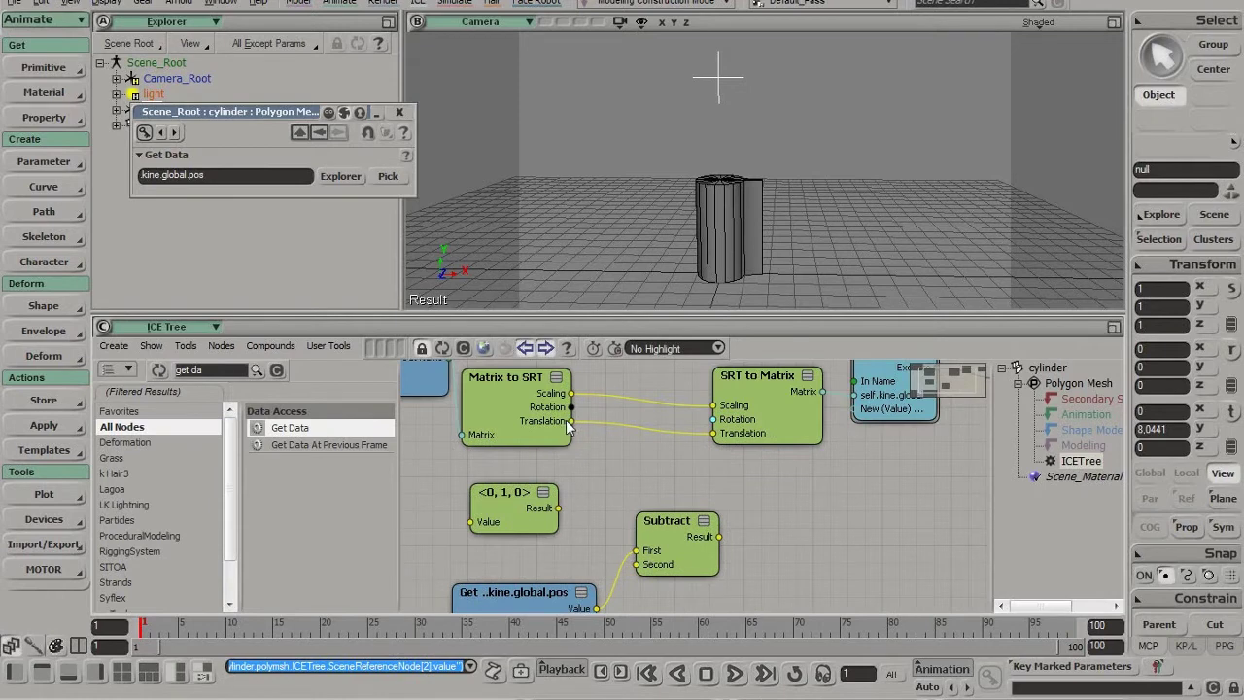
drag(571, 420, 658, 569)
ctrl+drag(679, 560, 598, 573)
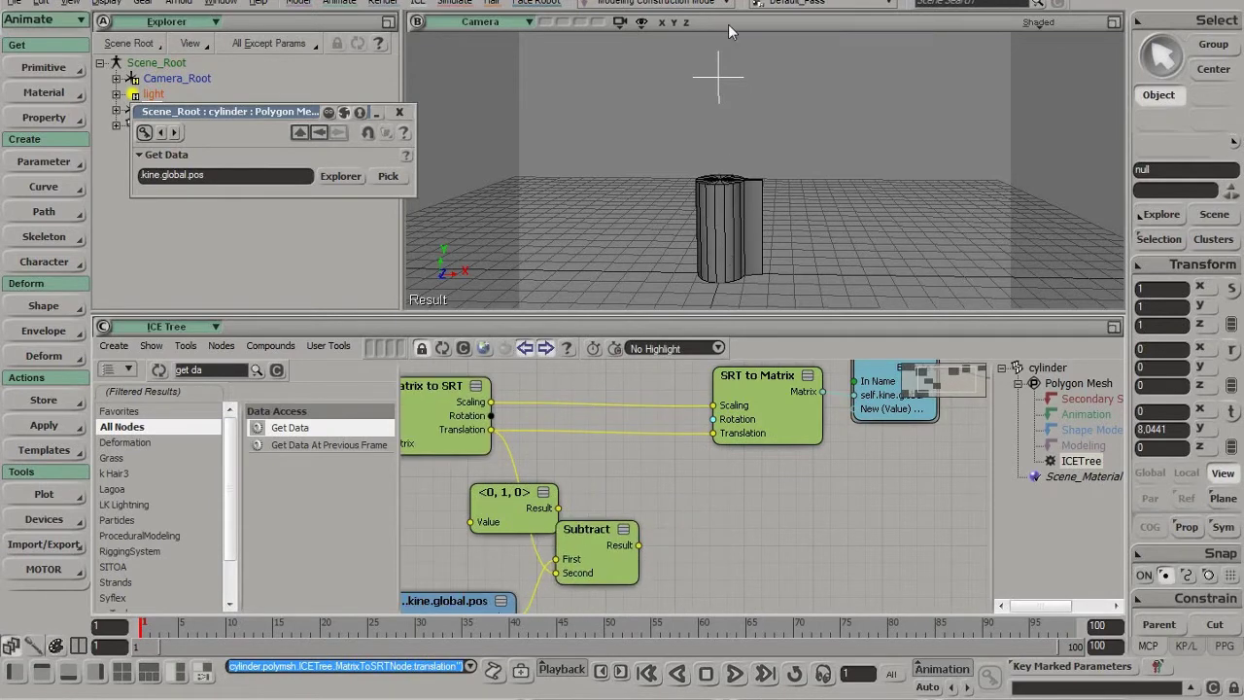
drag(517, 495, 476, 496)
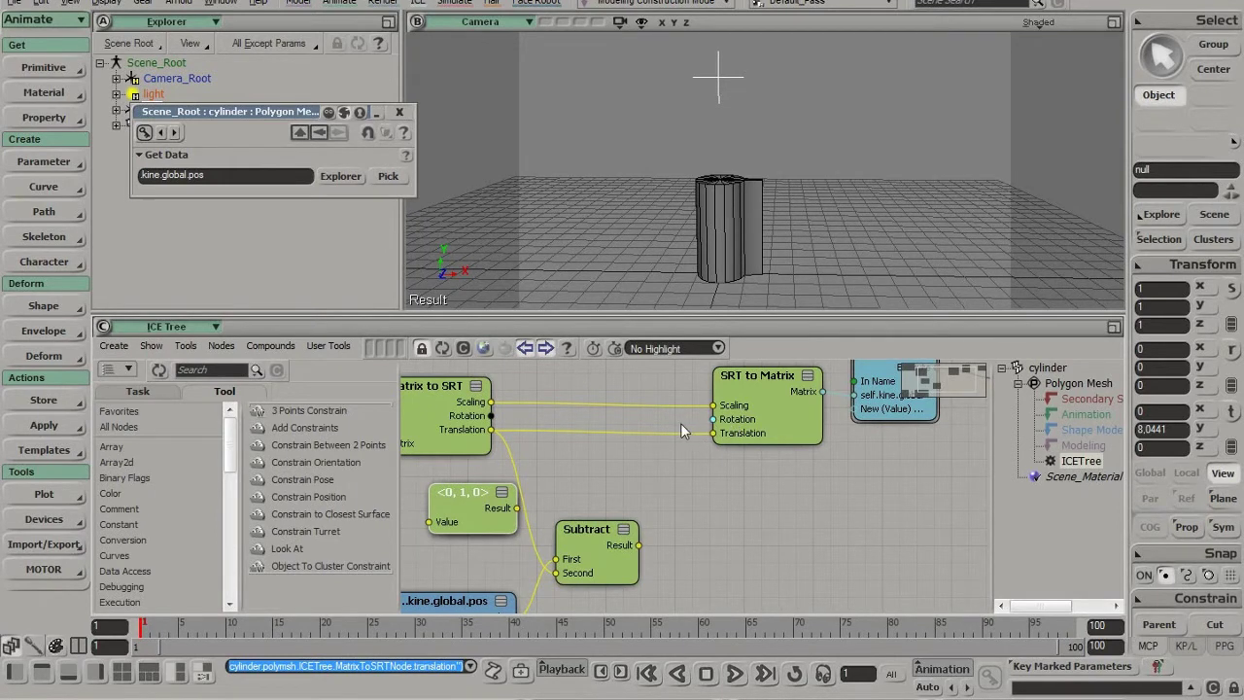
Step: Add an Increment Rotation with 2 Vectors node below SRT to Matrix
click(208, 371)
text(incre)
drag(320, 446, 700, 473)
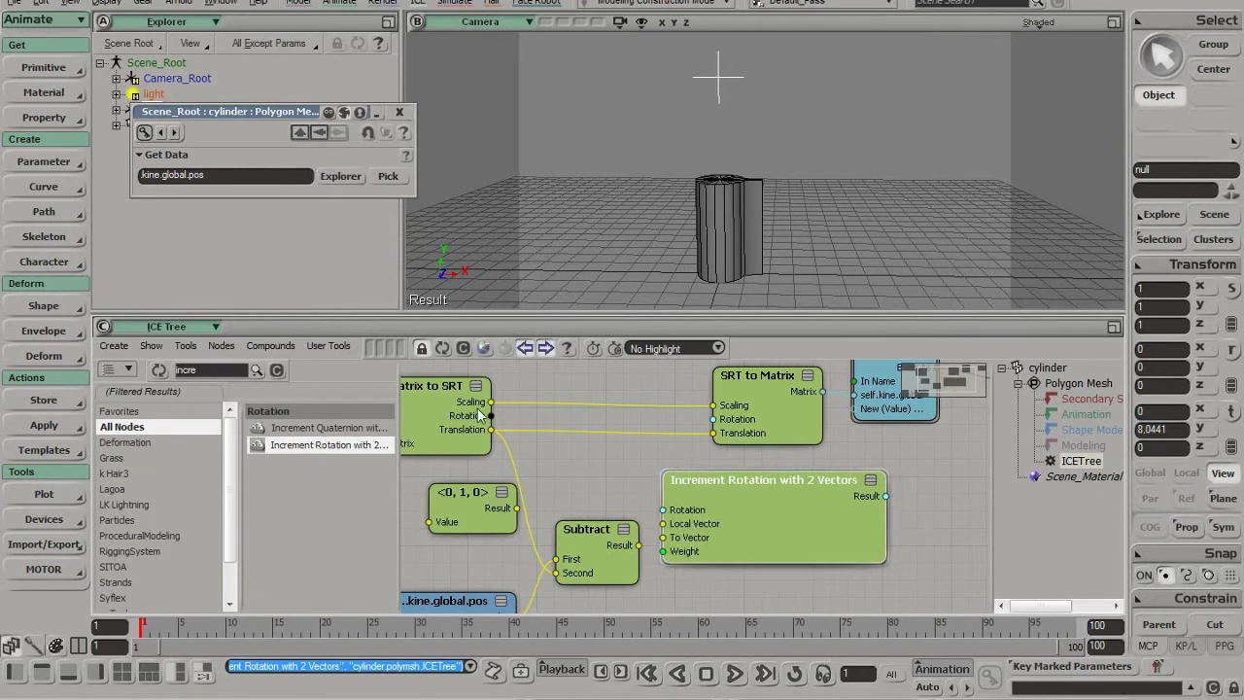
Step: Feed Matrix to SRT Rotation, the <0, 1, 0> vector and Subtract into Increment Rotation's Rotation, Local Vector and To Vector; link its Result to SRT to Matrix Rotation
drag(490, 416, 664, 510)
drag(613, 552, 665, 538)
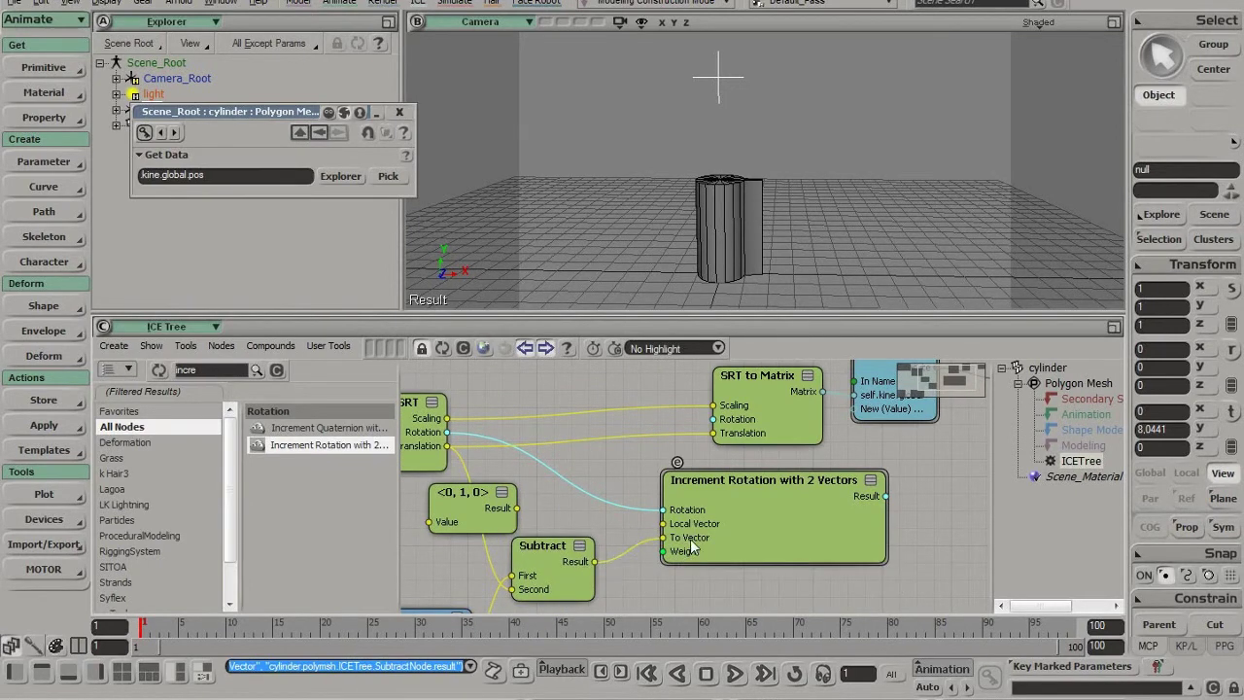
drag(517, 508, 490, 526)
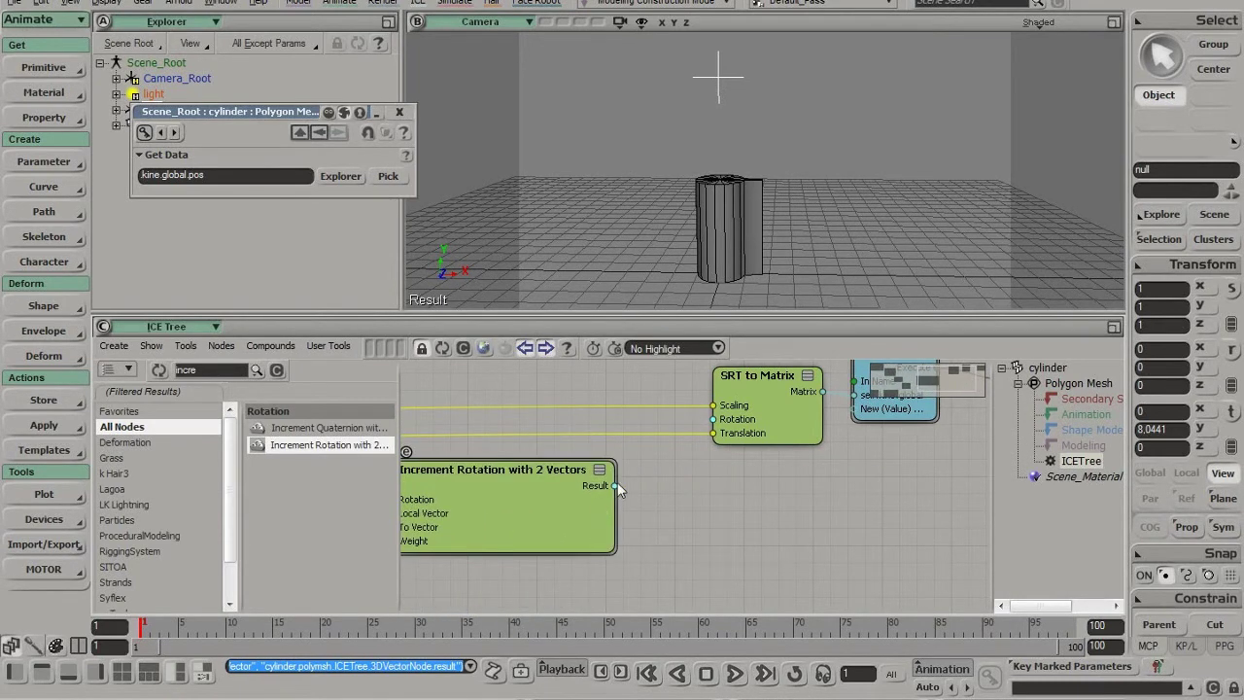
drag(616, 485, 714, 419)
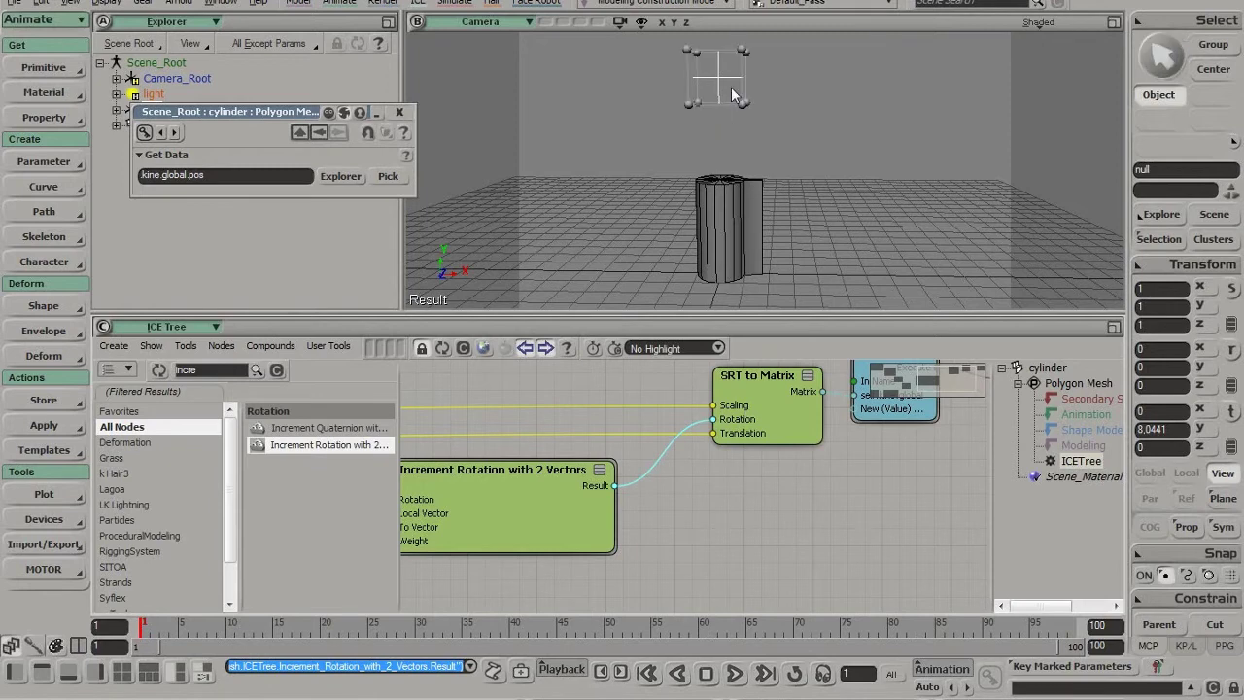
Step: Test the look-at rotation by moving the null and the cylinder around, undoing each move
key(v)
drag(759, 102, 826, 107)
key(ctrl+z)
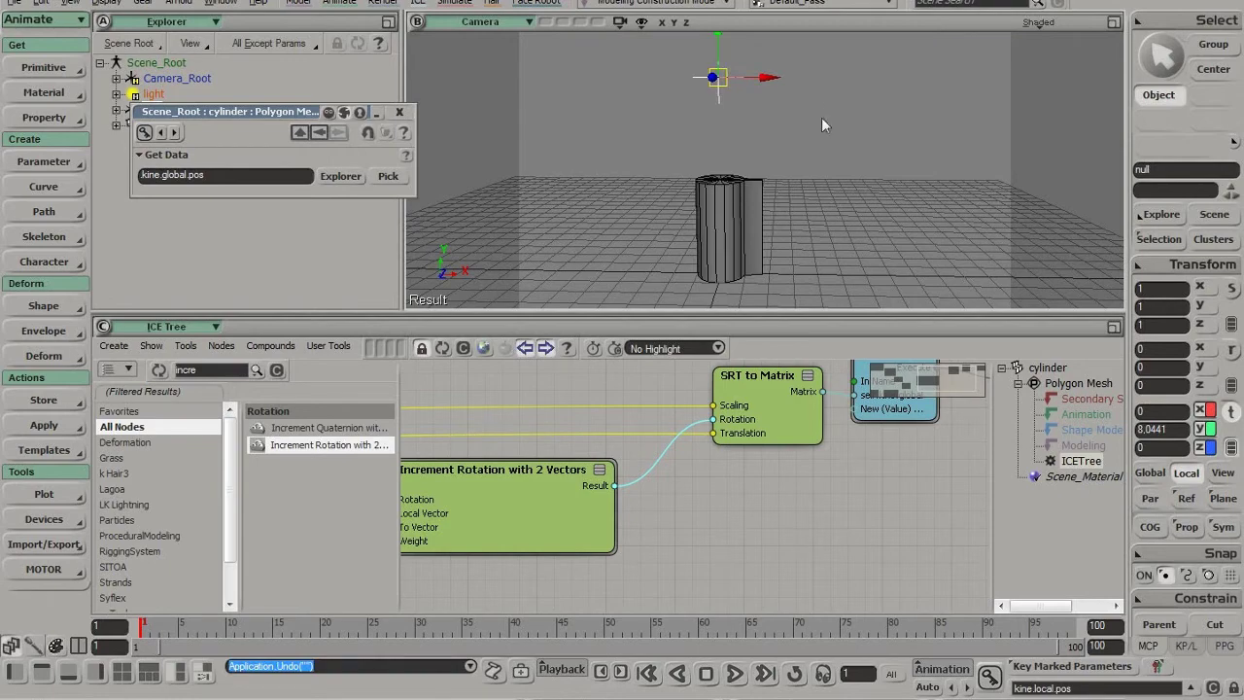
click(752, 238)
drag(724, 280, 962, 267)
key(ctrl+z)
Step: Move the null around again to test the cylinder's aim, undo the moves, and inspect the reselected cylinder from another angle
drag(687, 65, 766, 114)
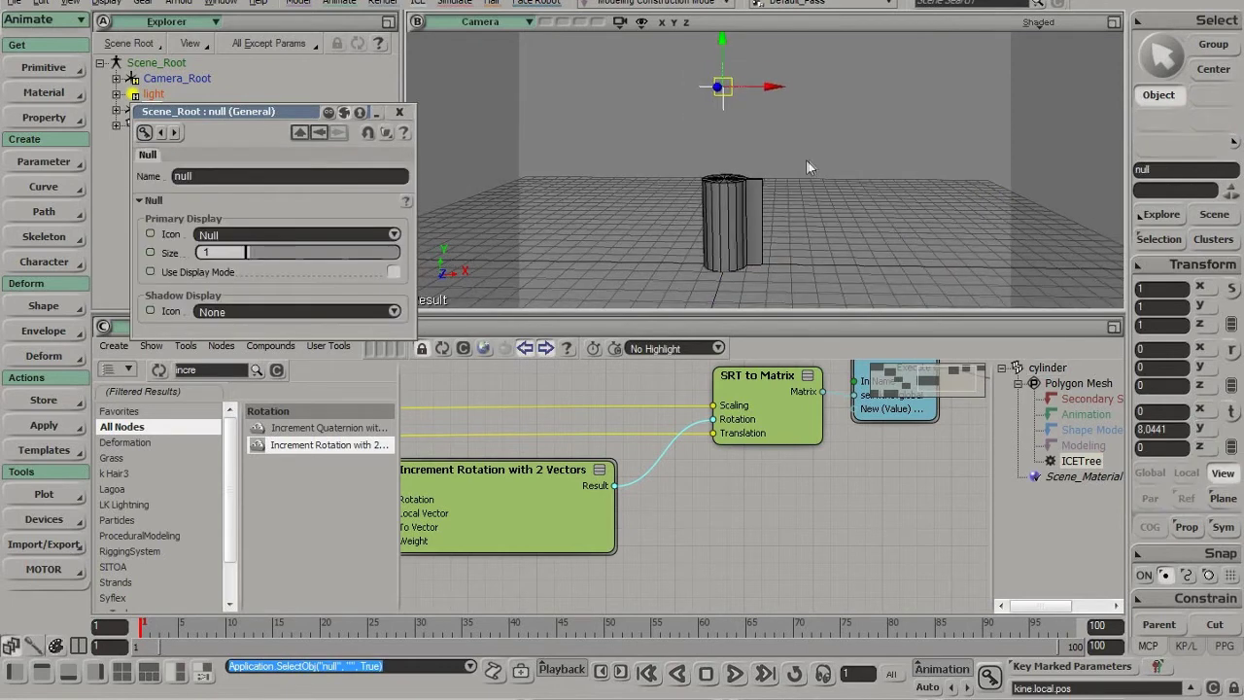
drag(841, 125, 925, 212)
key(ctrl+z)
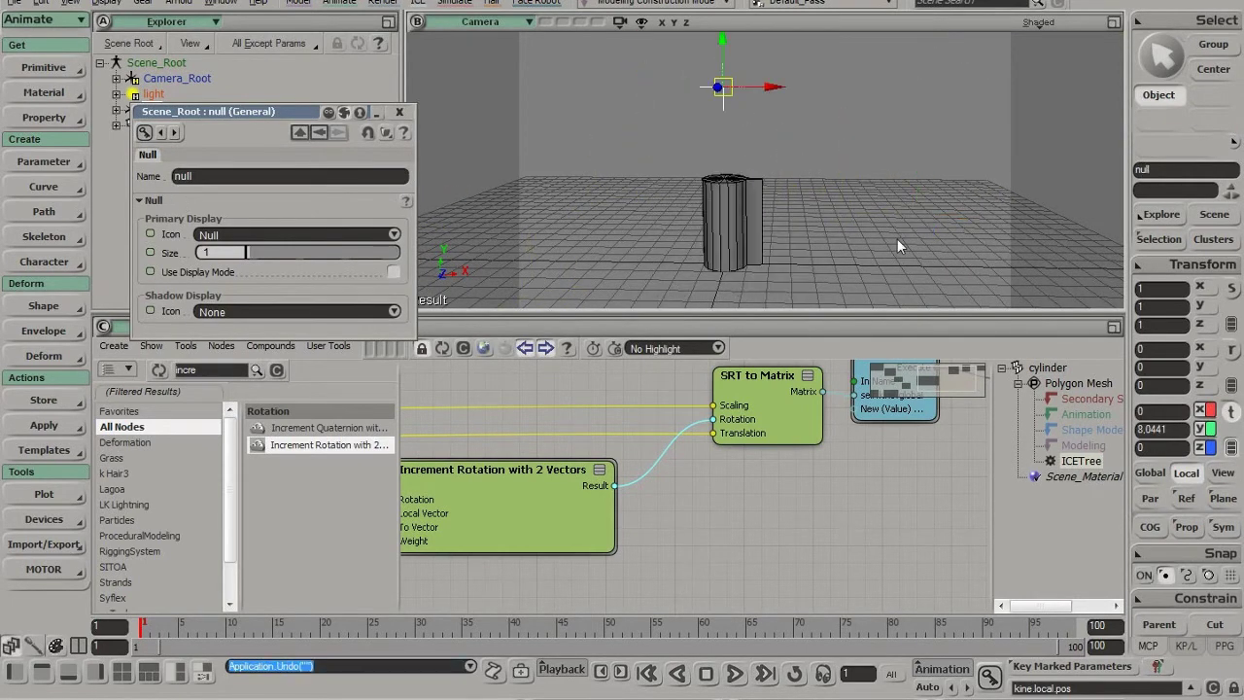
key(ctrl+z)
click(746, 227)
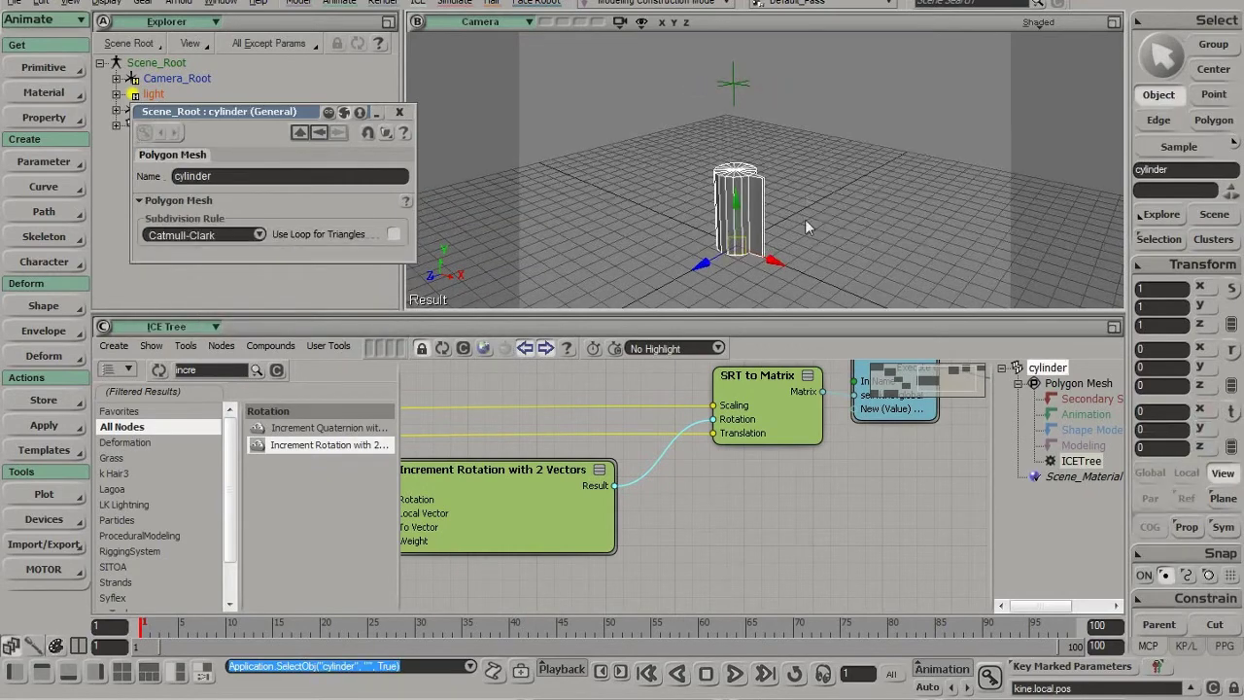
drag(805, 218, 874, 178)
key(space)
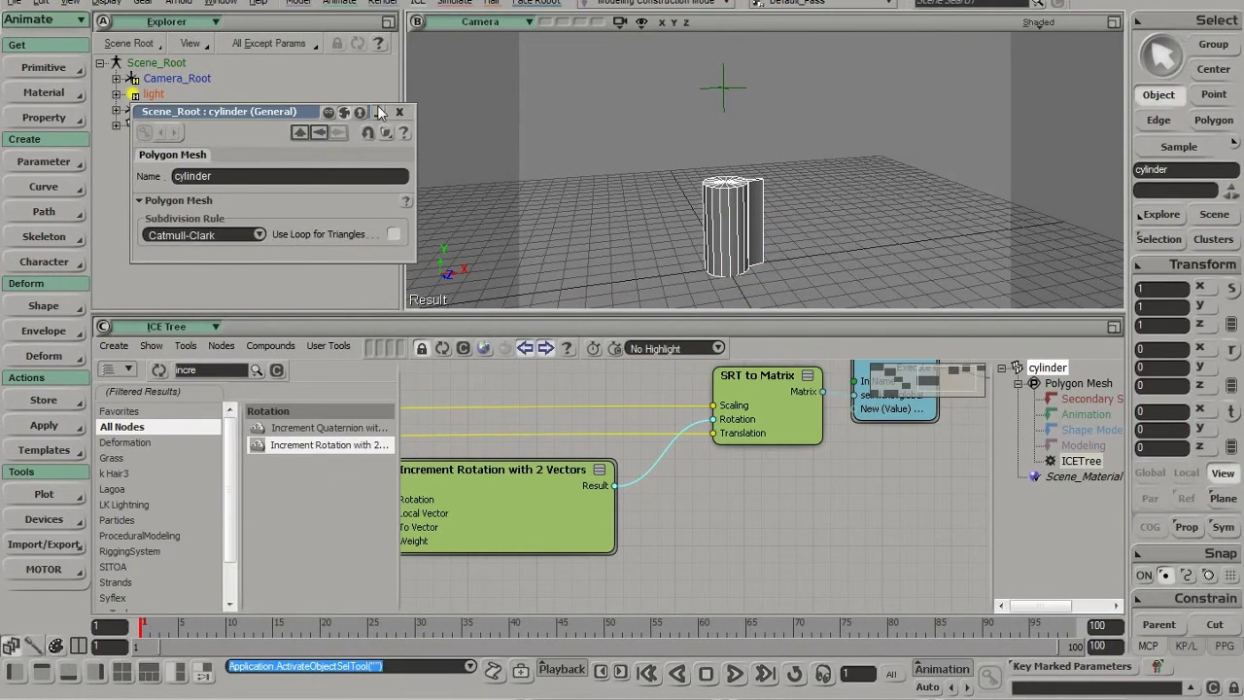
click(398, 111)
Step: Pull the Get null and <0, 1, 0> vector nodes away from the others and select the remaining processing nodes
scroll(678, 486, down, 2)
scroll(622, 483, down, 2)
middle_drag(654, 472, 803, 467)
drag(500, 559, 422, 568)
drag(612, 476, 397, 475)
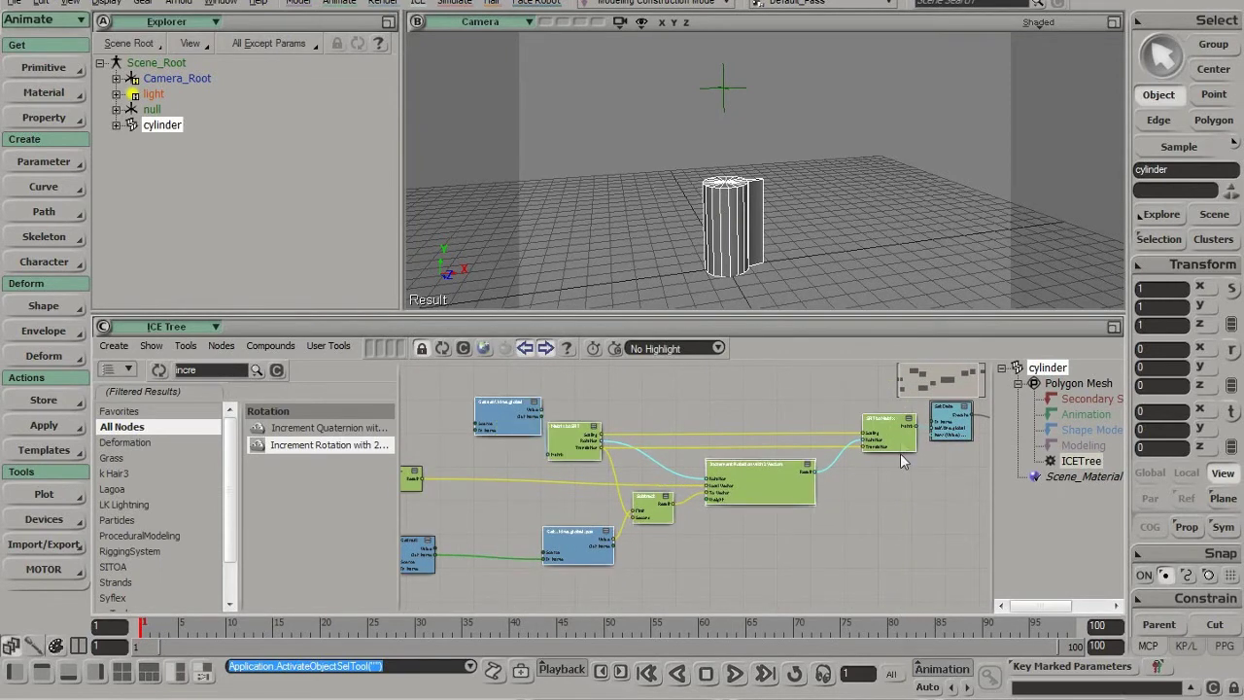
Step: Add Set Data to the node selection, create a compound from it, and auto-arrange the whole tree
middle_drag(522, 525, 583, 530)
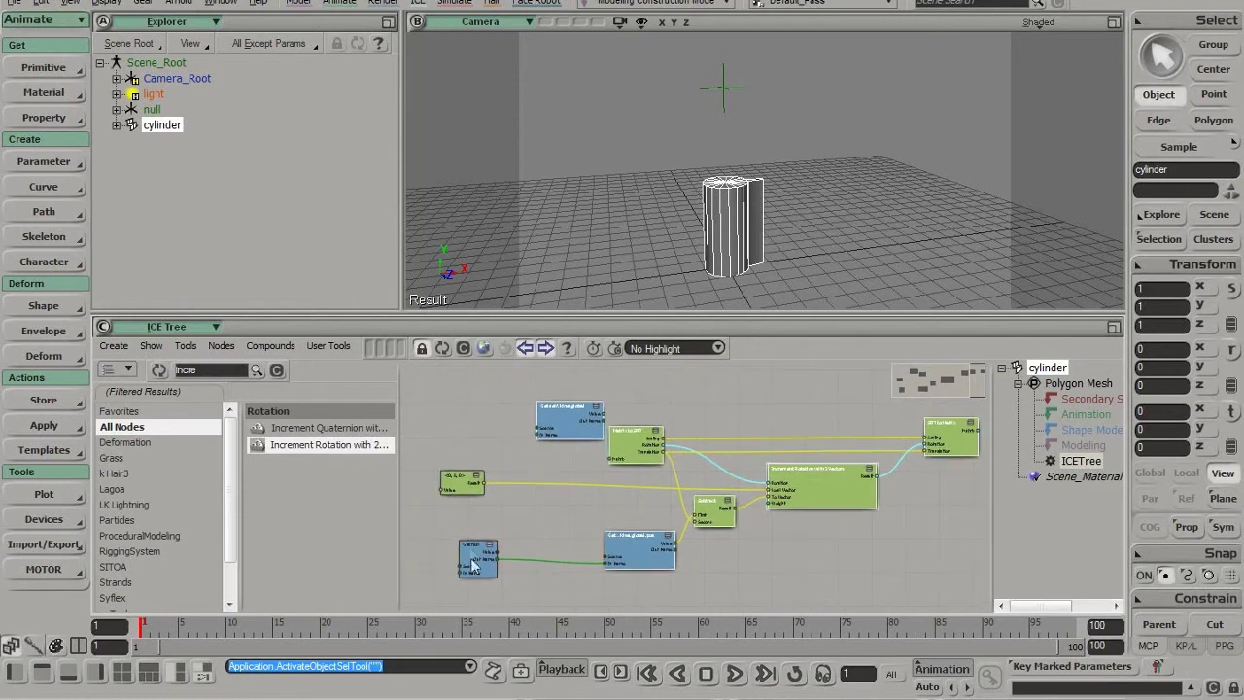
middle_drag(747, 493, 558, 500)
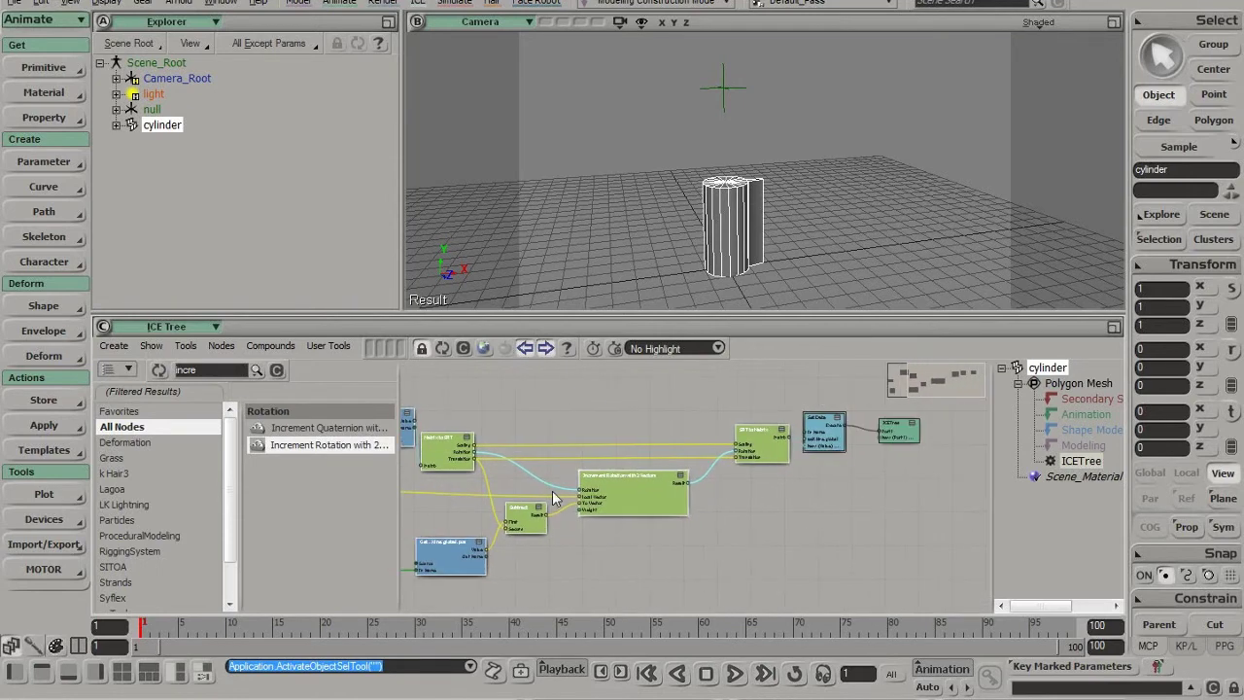
right_click(829, 442)
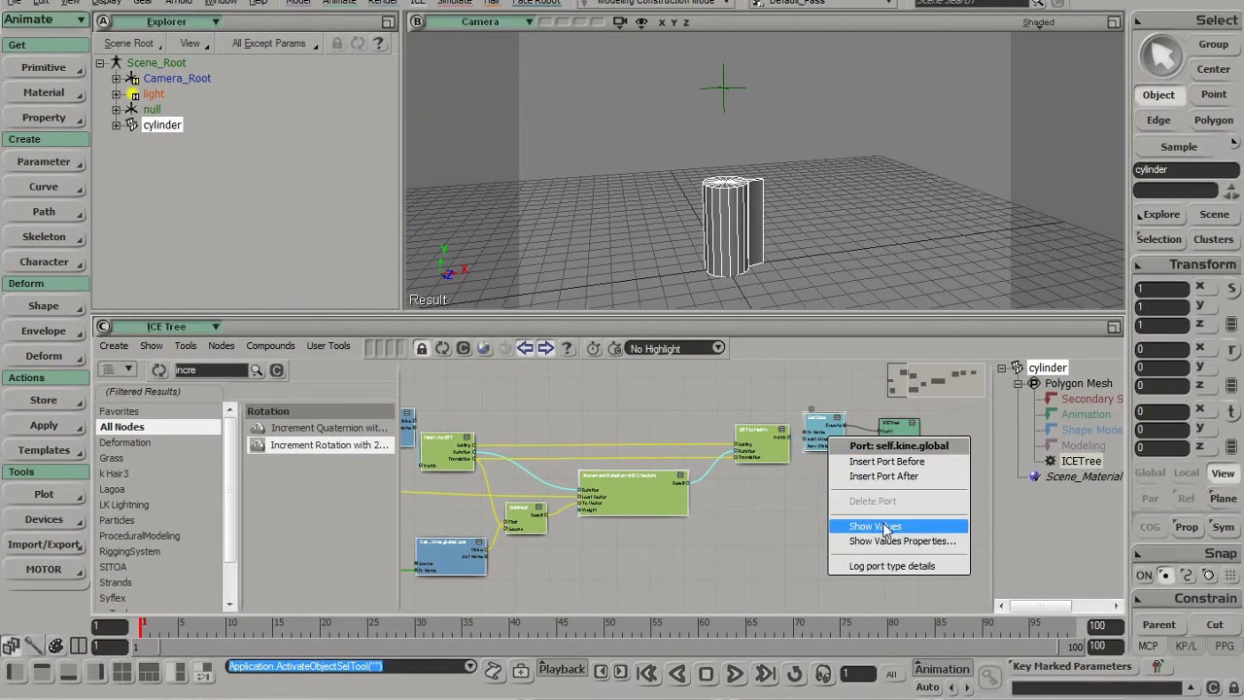
click(822, 425)
right_click(818, 424)
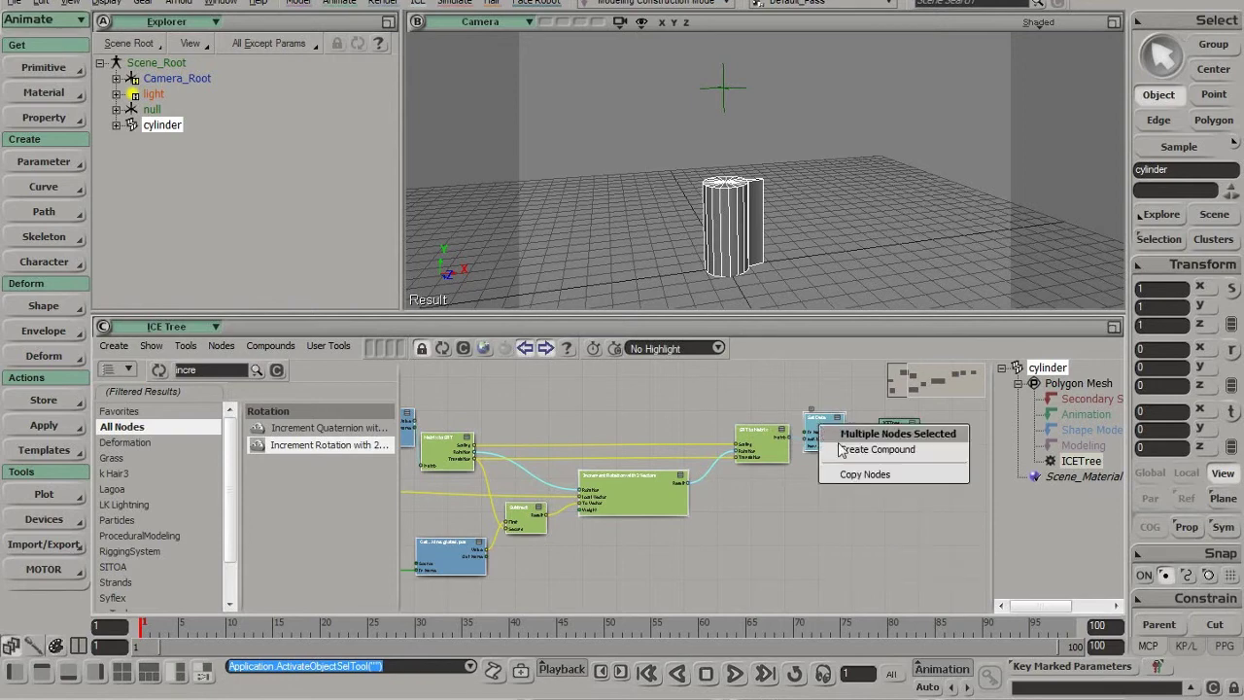
click(834, 452)
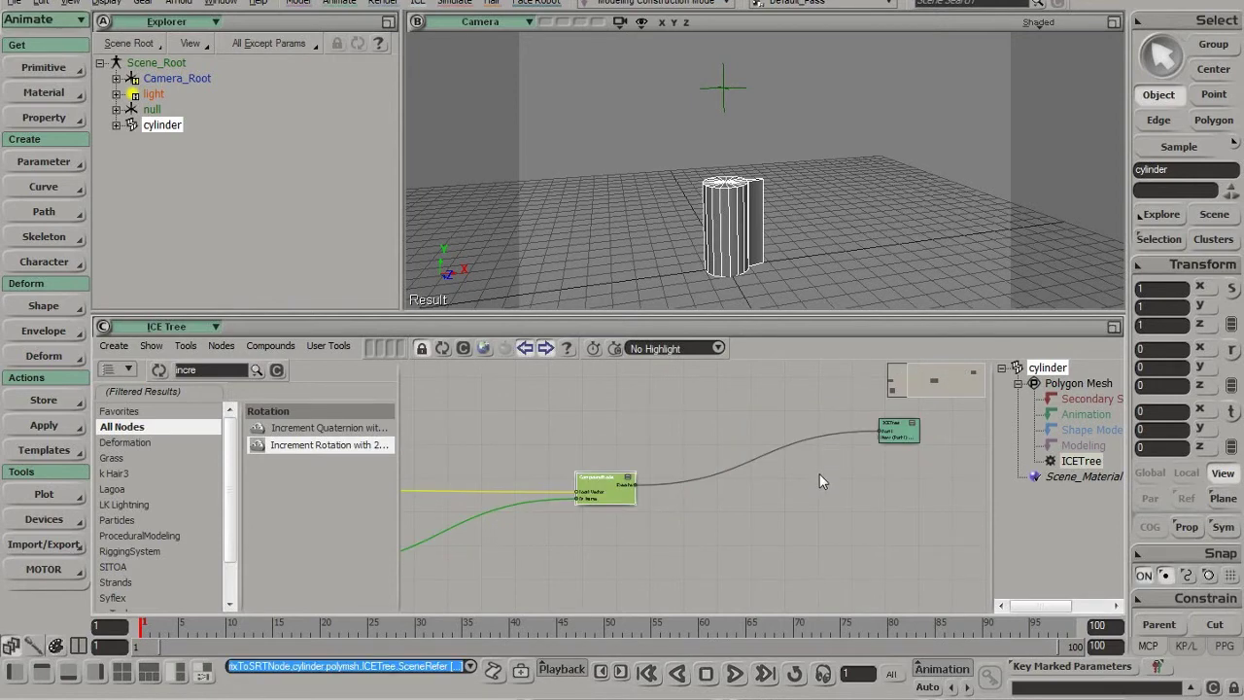
key(ctrl+a)
key(ctrl+r)
click(721, 542)
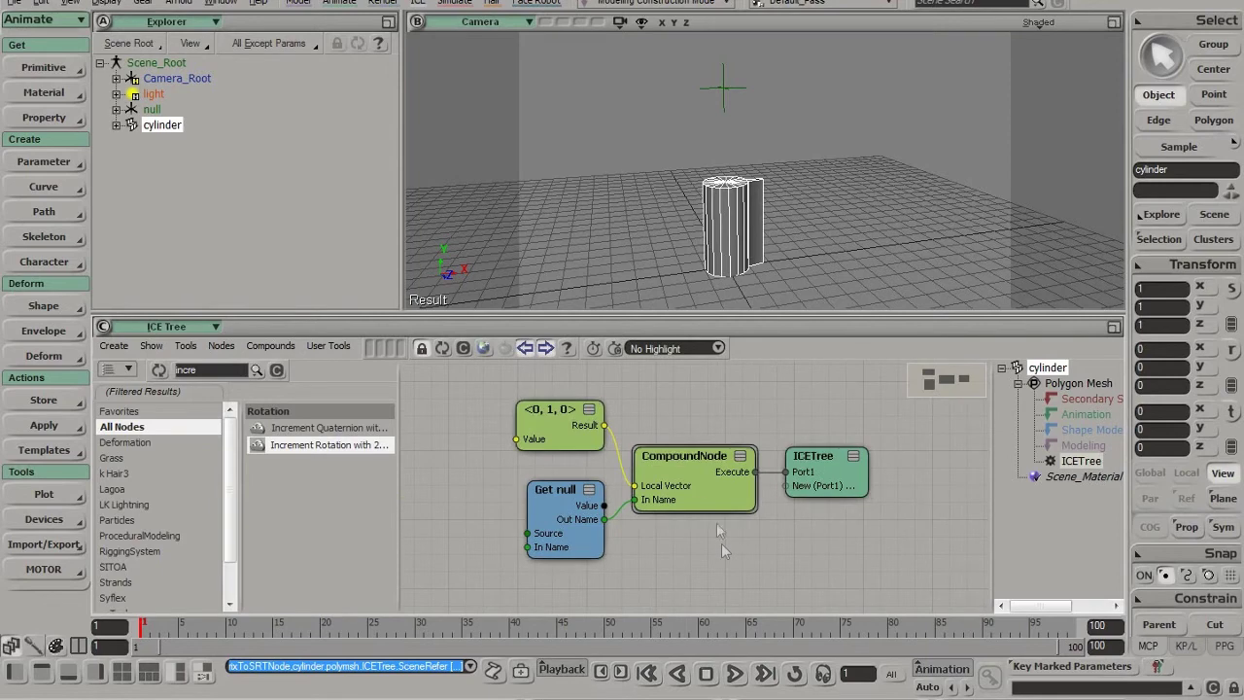
Step: Open the new compound for editing and rename it Look At Constrain
click(650, 439)
key(3)
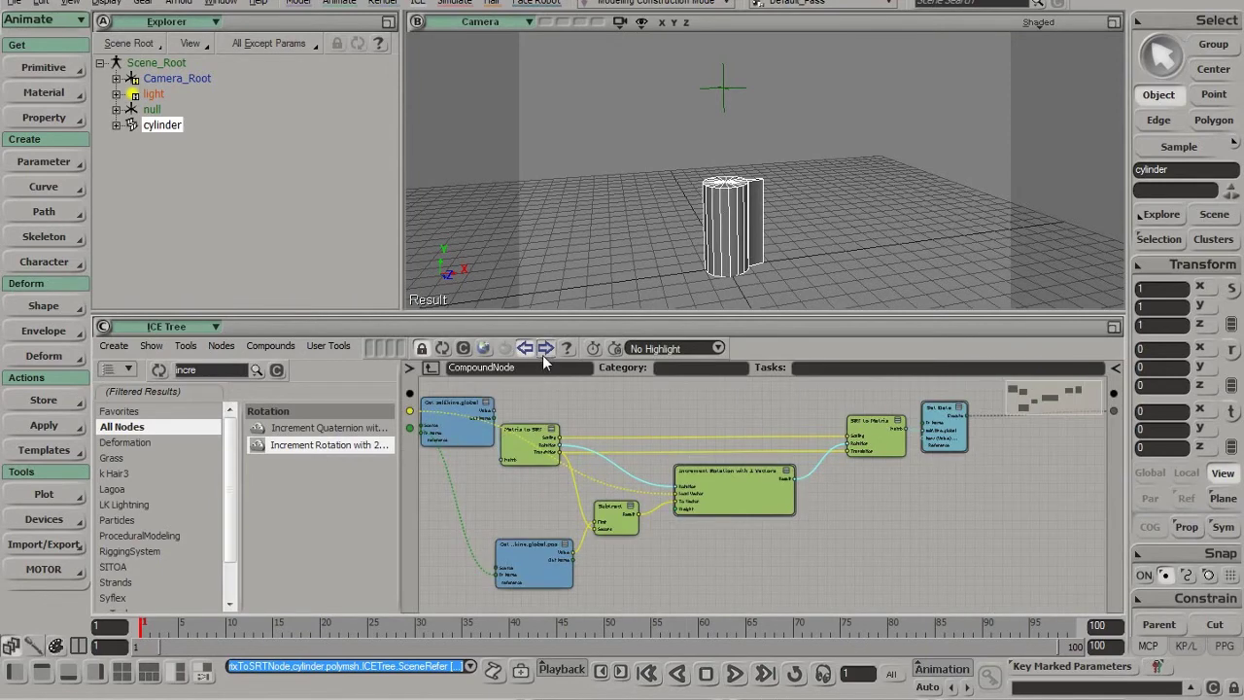
key(3)
double_click(534, 369)
text(Look a)
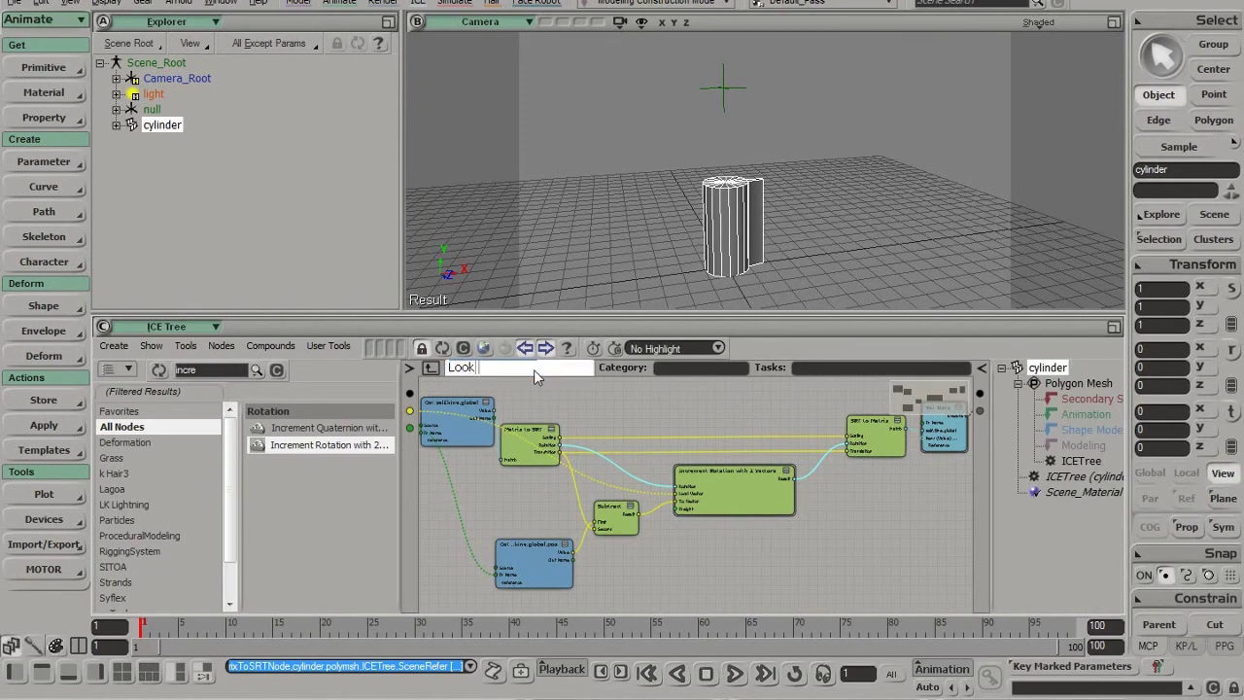
key(BackSpace)
text(At Constrain)
key(Return)
Step: Rename the compound's exposed Local Vector input port to Align vector
middle_drag(512, 505, 646, 510)
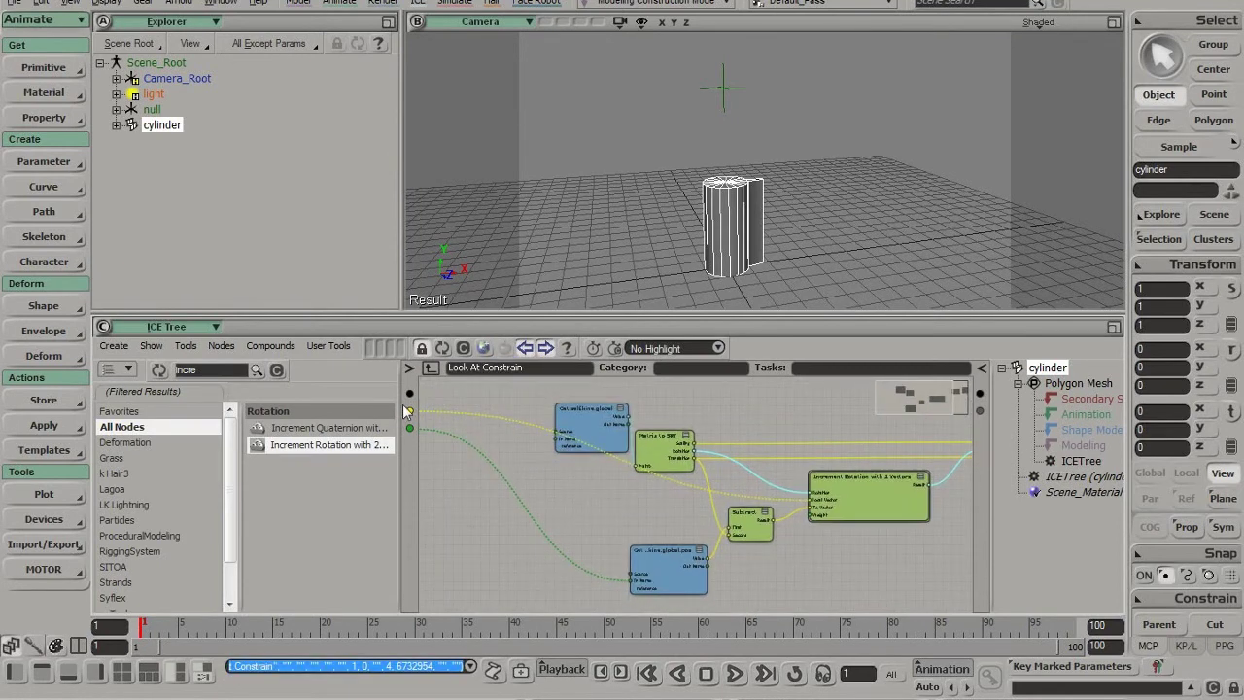
right_click(410, 411)
click(477, 466)
text(Al)
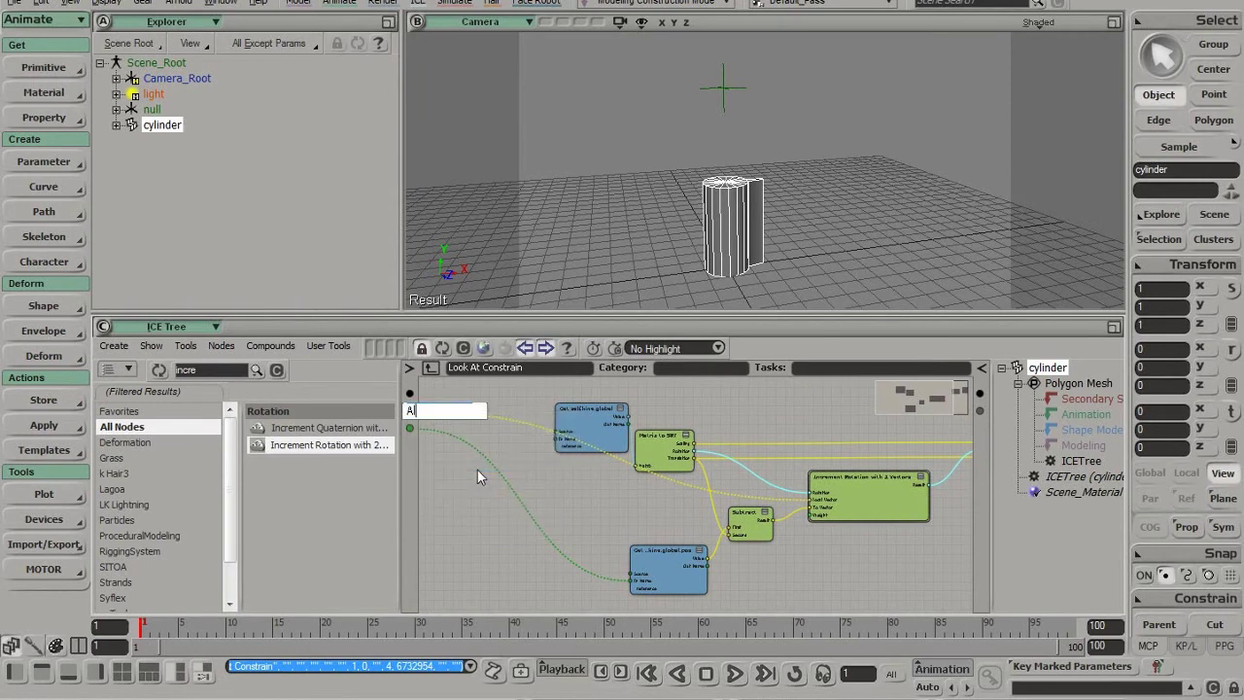
text(ign vector)
key(Return)
Step: Rename the compound's exposed In Name port to Target name and return to the parent ICE tree
right_click(410, 427)
click(442, 486)
text(Trrget name)
key(Return)
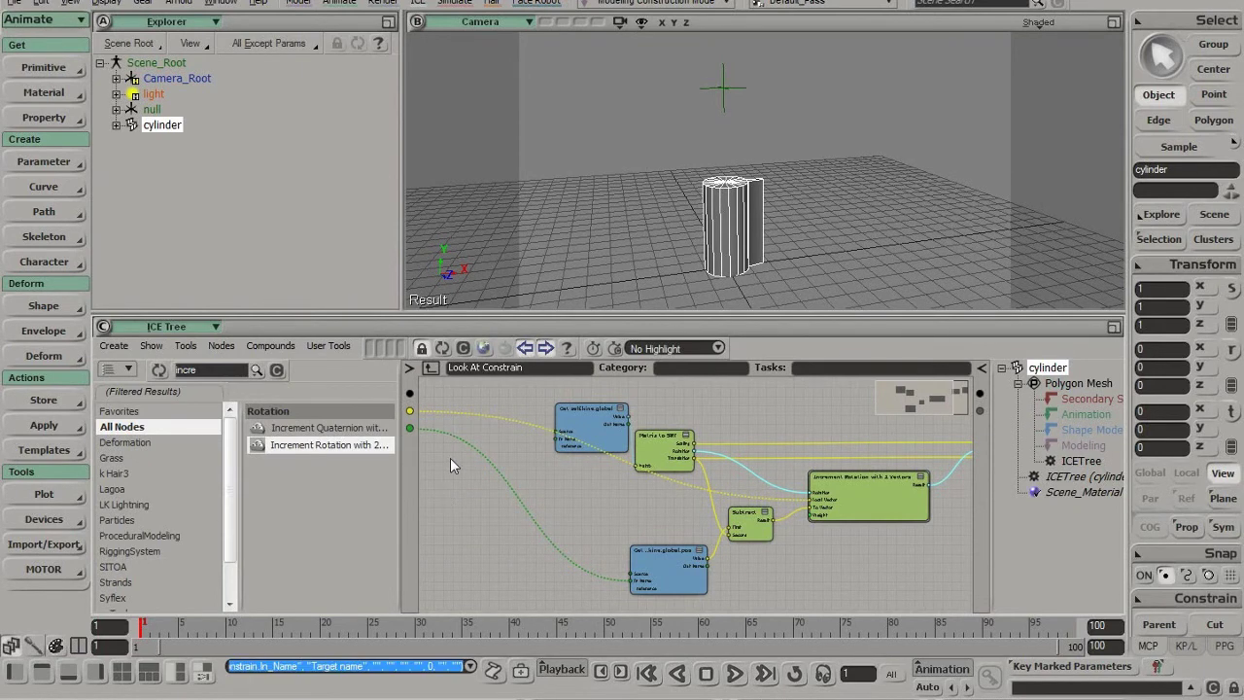
click(430, 369)
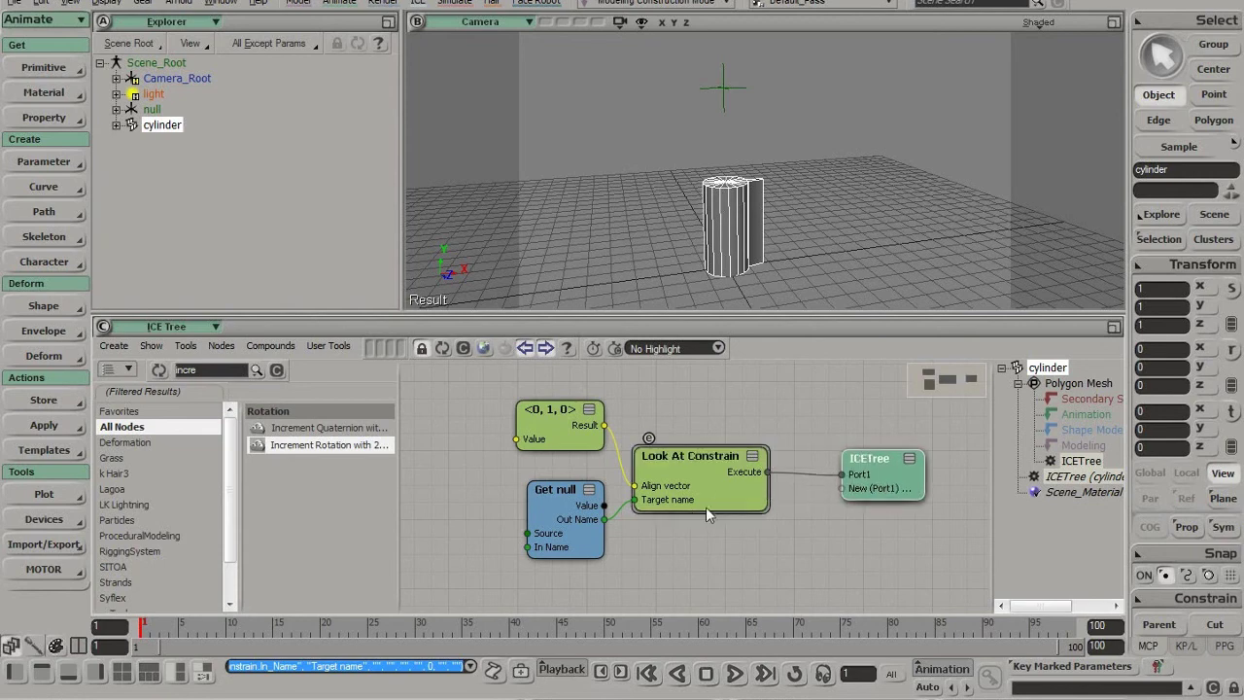